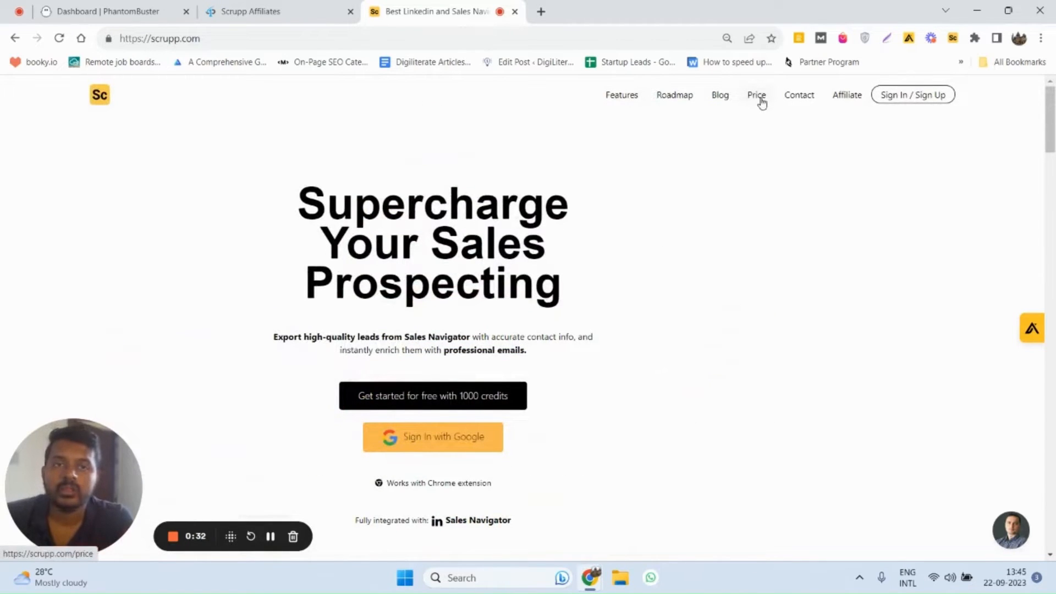
# - Open the Scrupp pricing page and compare the monthly Extraction Only packages with the Extraction + Emails packages
pyautogui.click(762, 101)
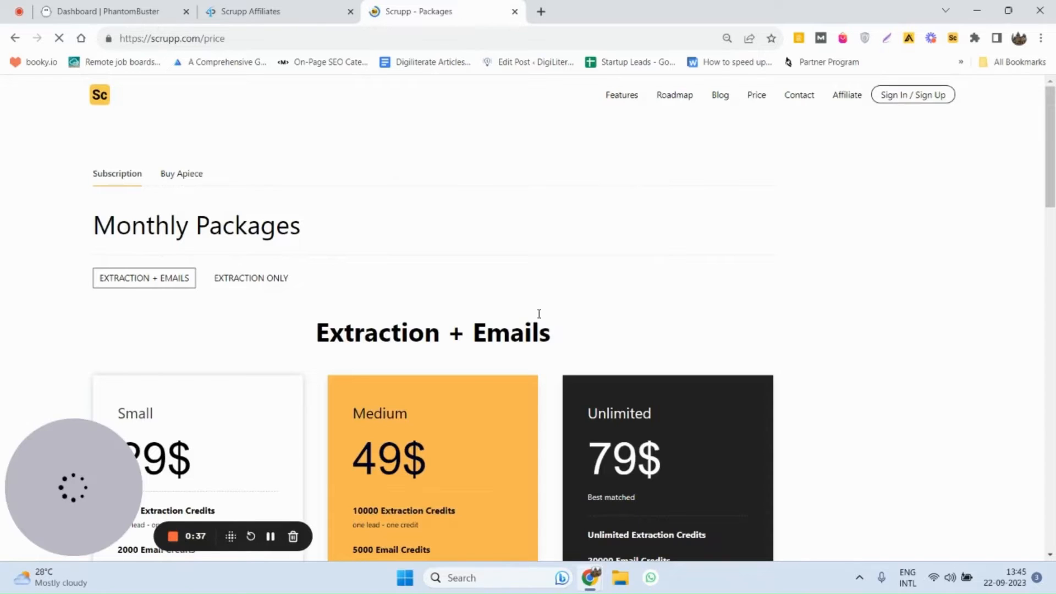
pyautogui.scroll(-1, 399, 342)
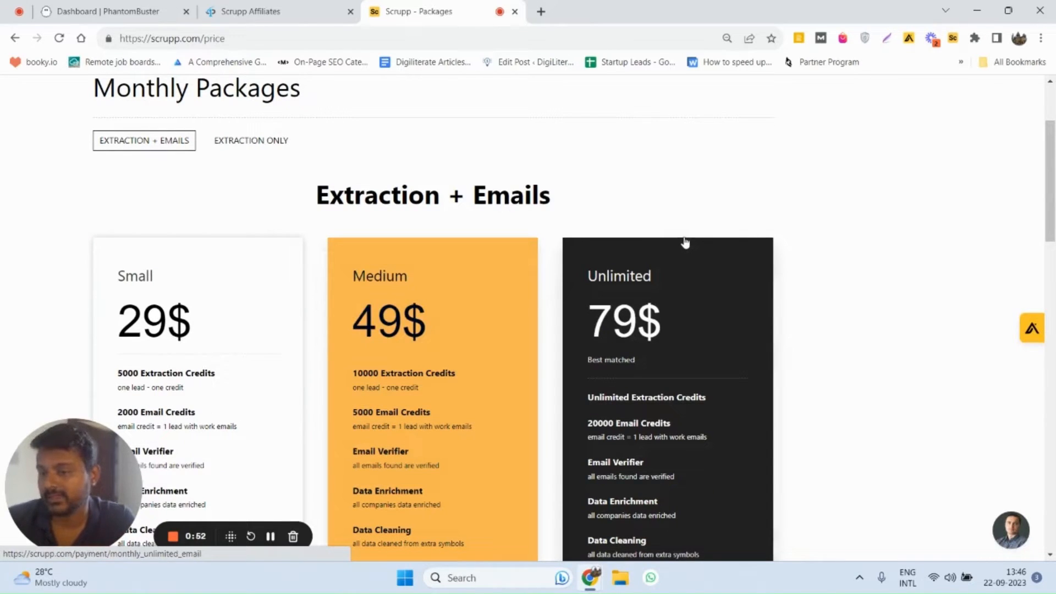
pyautogui.click(255, 145)
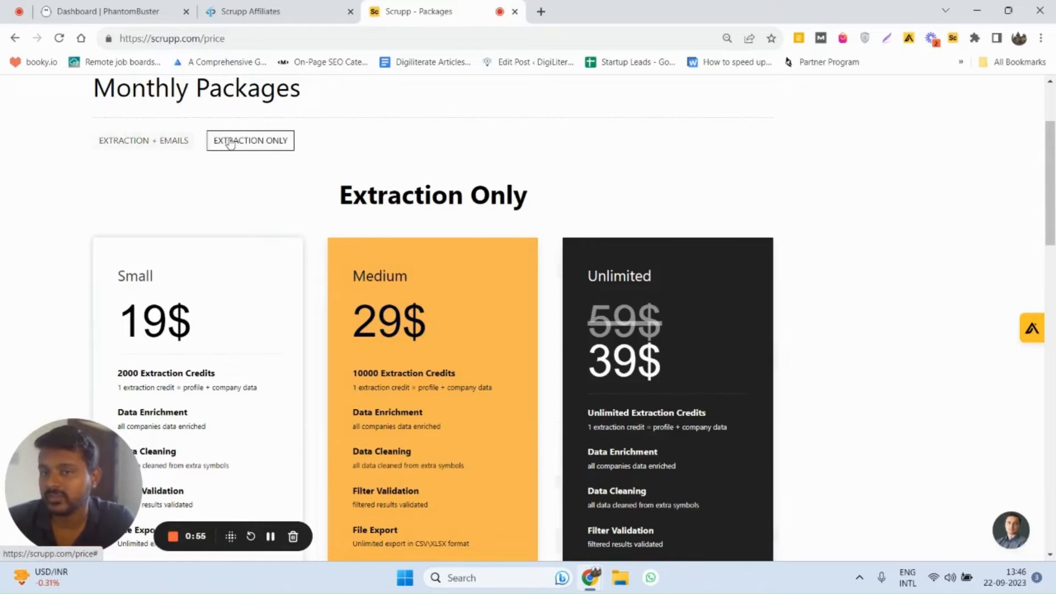
pyautogui.click(157, 138)
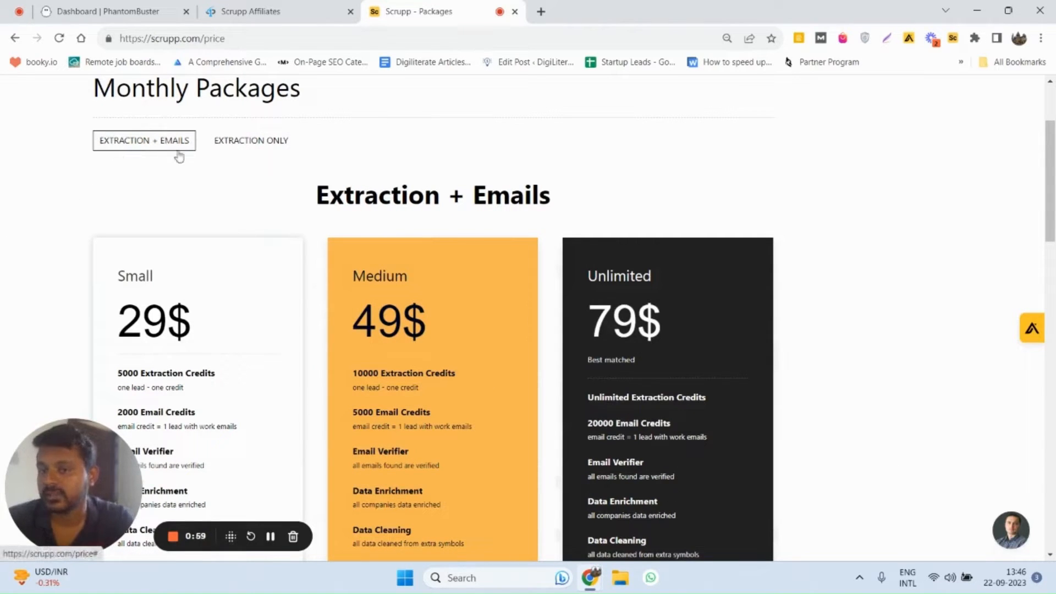
# - Review the prices, credits and features of the monthly Small, Medium and Unlimited Extraction + Emails packages
pyautogui.scroll(-1, 238, 284)
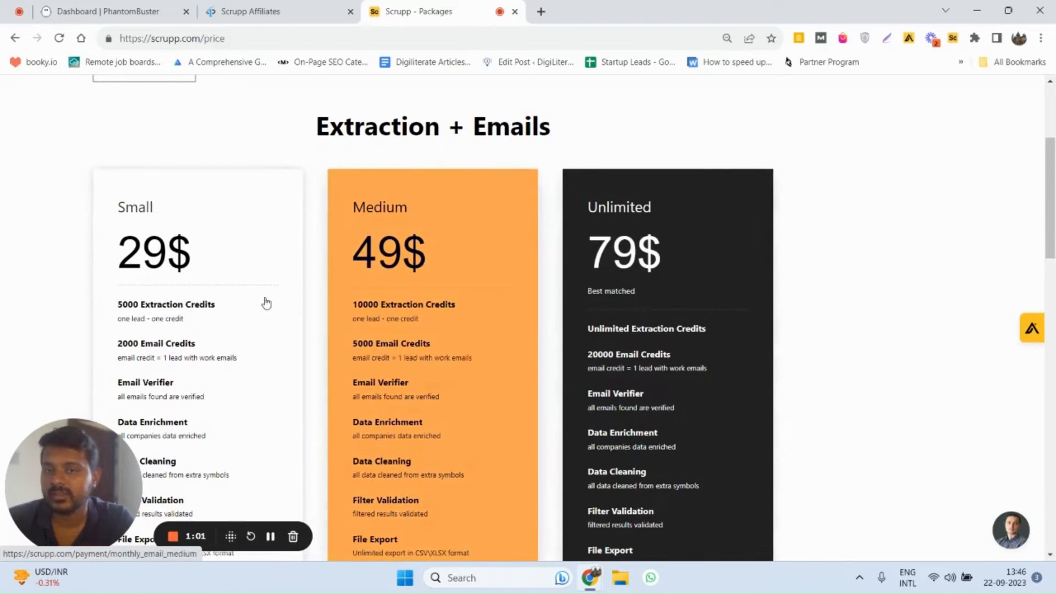
pyautogui.scroll(-3, 231, 275)
pyautogui.scroll(3, 174, 186)
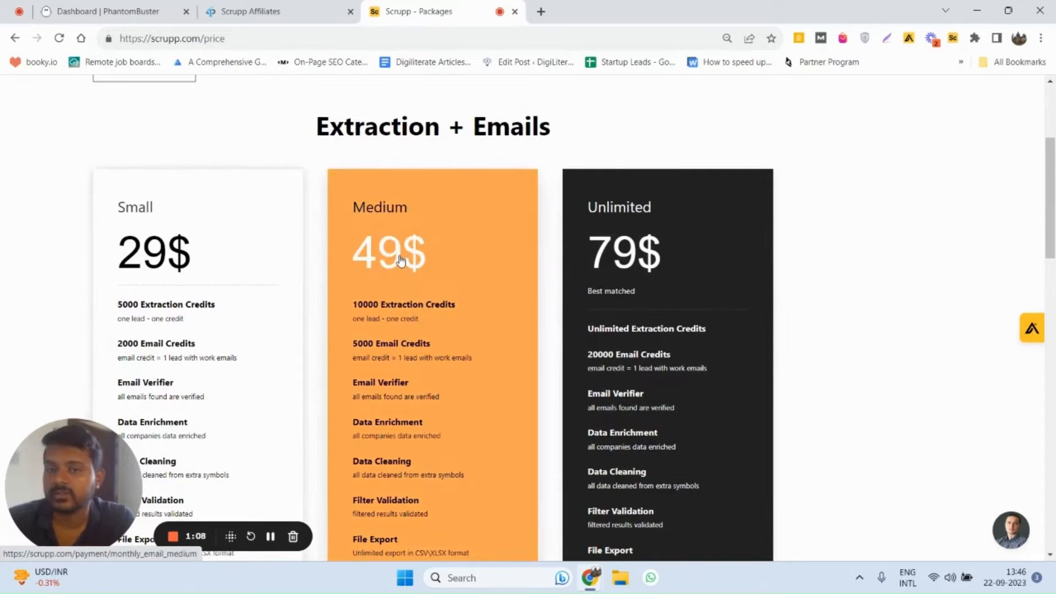
pyautogui.scroll(4, 284, 312)
pyautogui.scroll(-4, 453, 306)
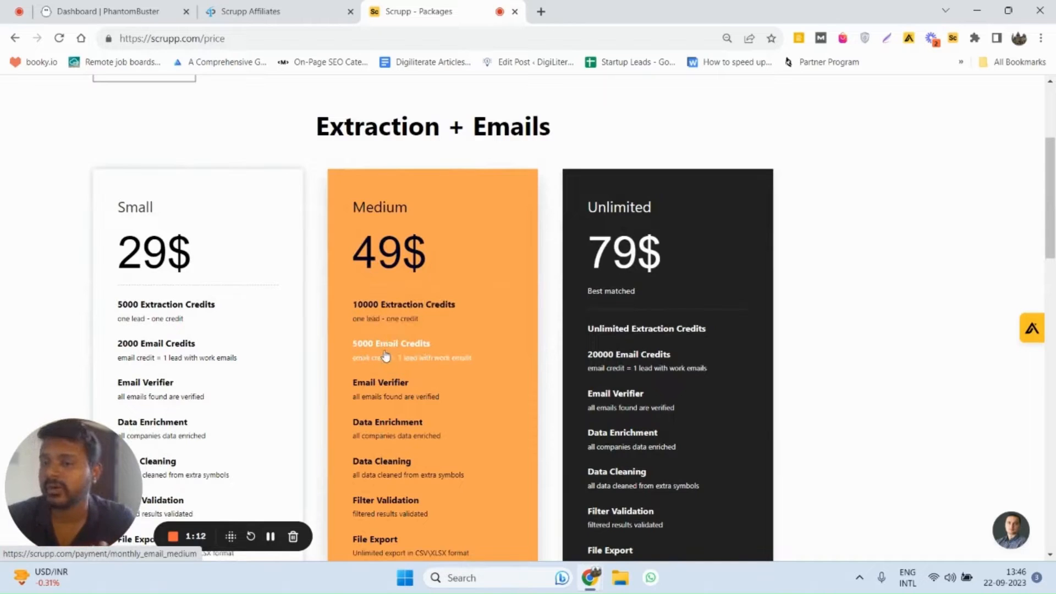
# - View the Buy Apiece pricing and review the one-time Extraction + Email credit bundles
pyautogui.scroll(4, 295, 339)
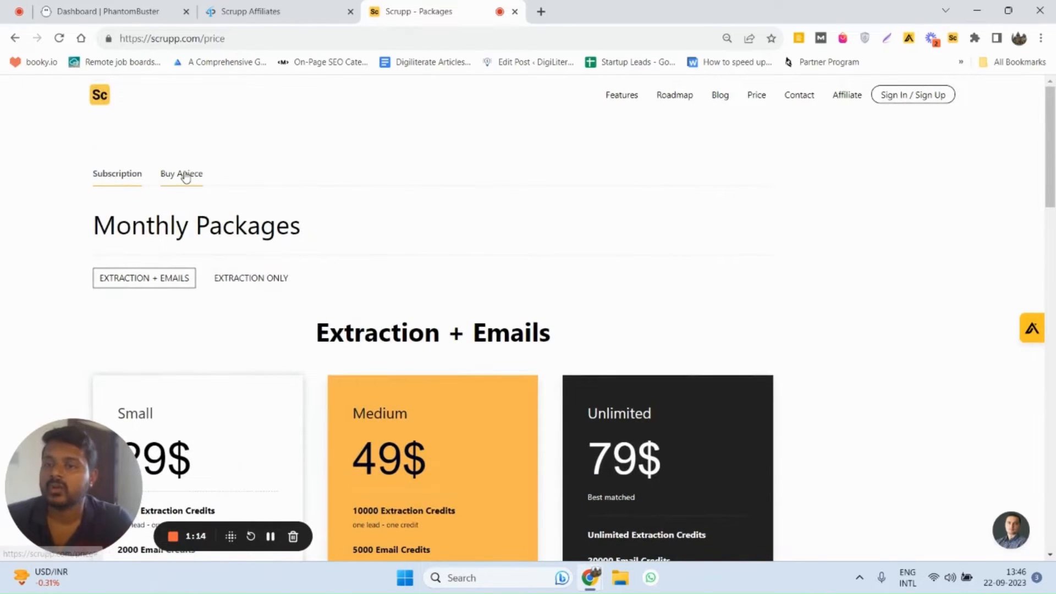
pyautogui.click(186, 177)
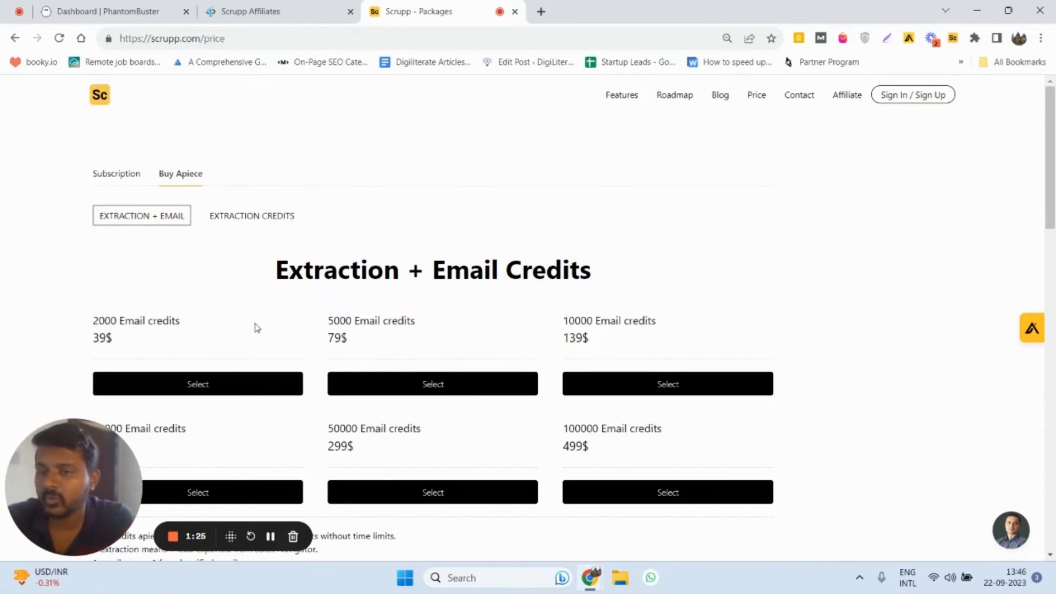
pyautogui.scroll(-1, 257, 328)
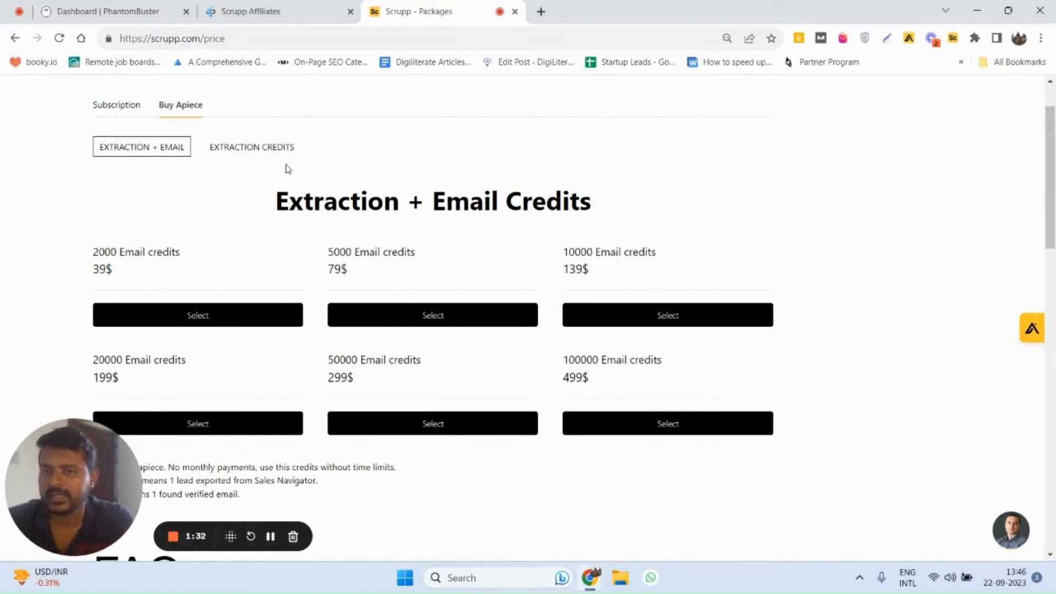
pyautogui.scroll(2, 286, 169)
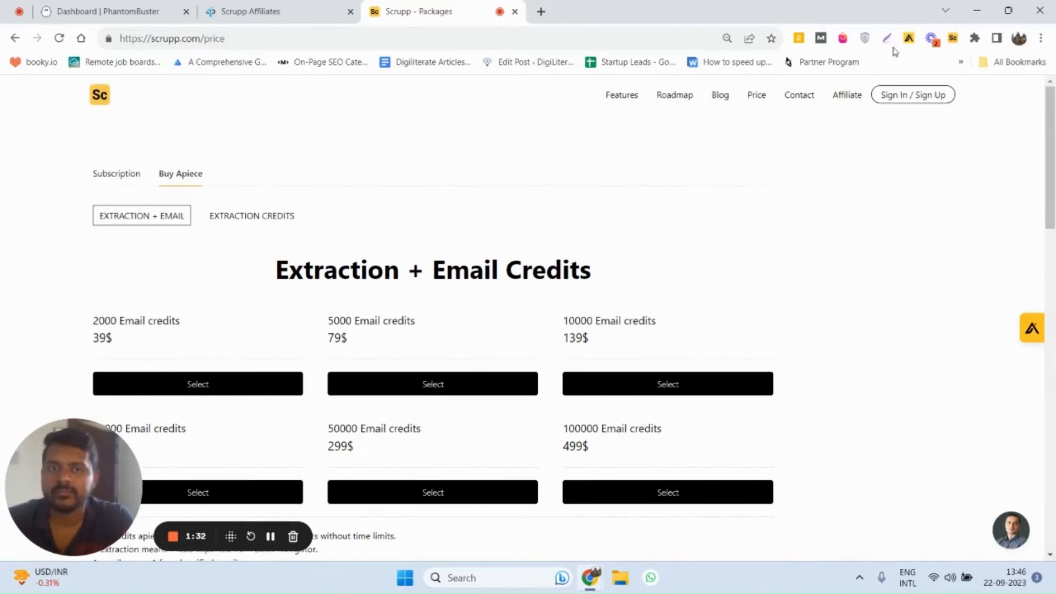
# - Open the page on exporting LinkedIn or Sales Navigator results and examine all lead and company data columns with their examples
pyautogui.click(640, 100)
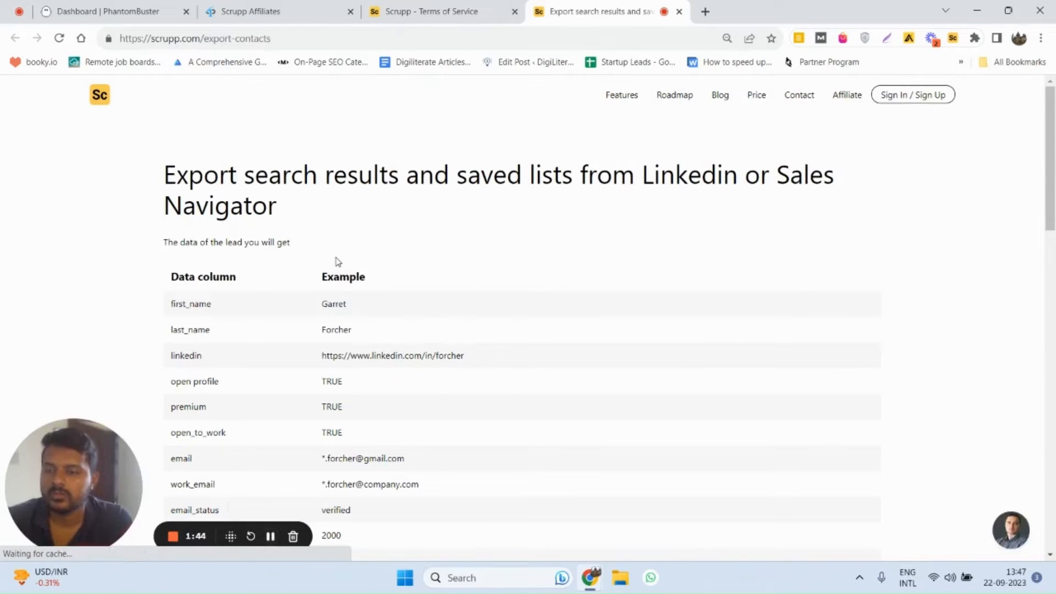
pyautogui.scroll(-2, 330, 231)
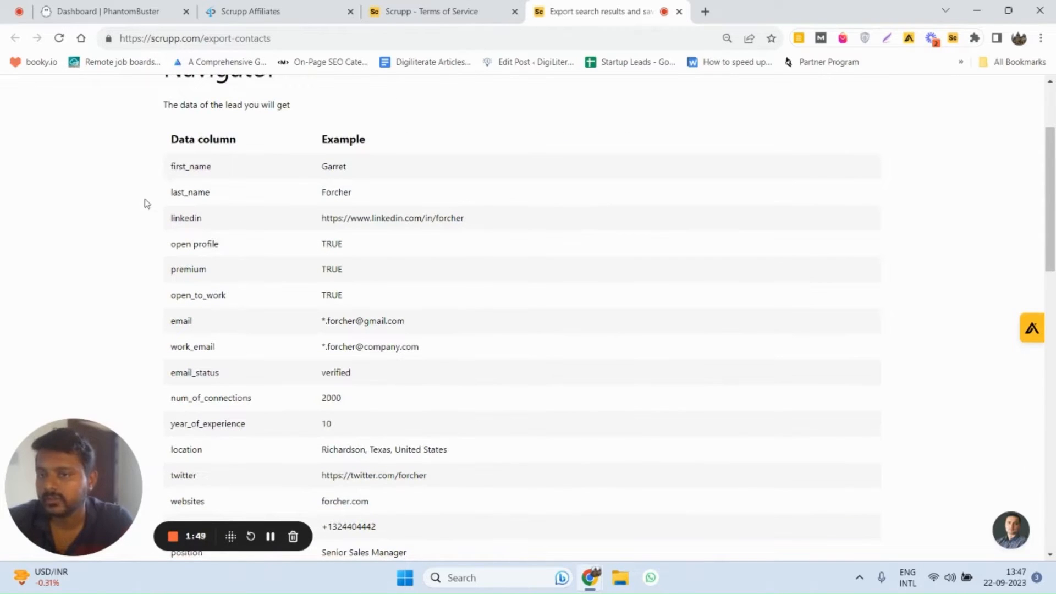
pyautogui.scroll(-1, 165, 220)
pyautogui.scroll(-1, 177, 253)
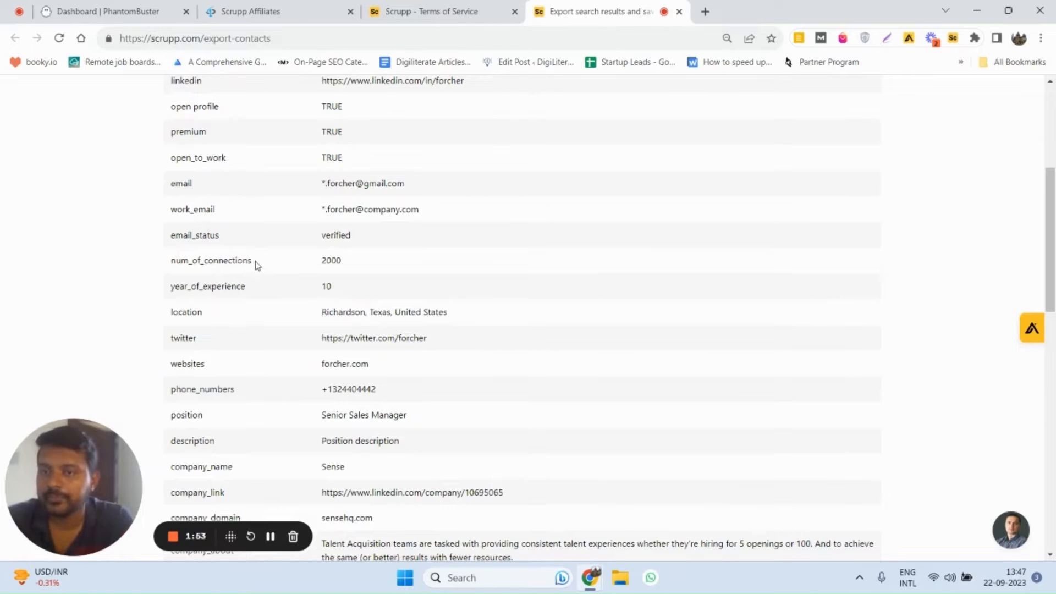
pyautogui.scroll(-1, 193, 192)
pyautogui.scroll(-1, 184, 231)
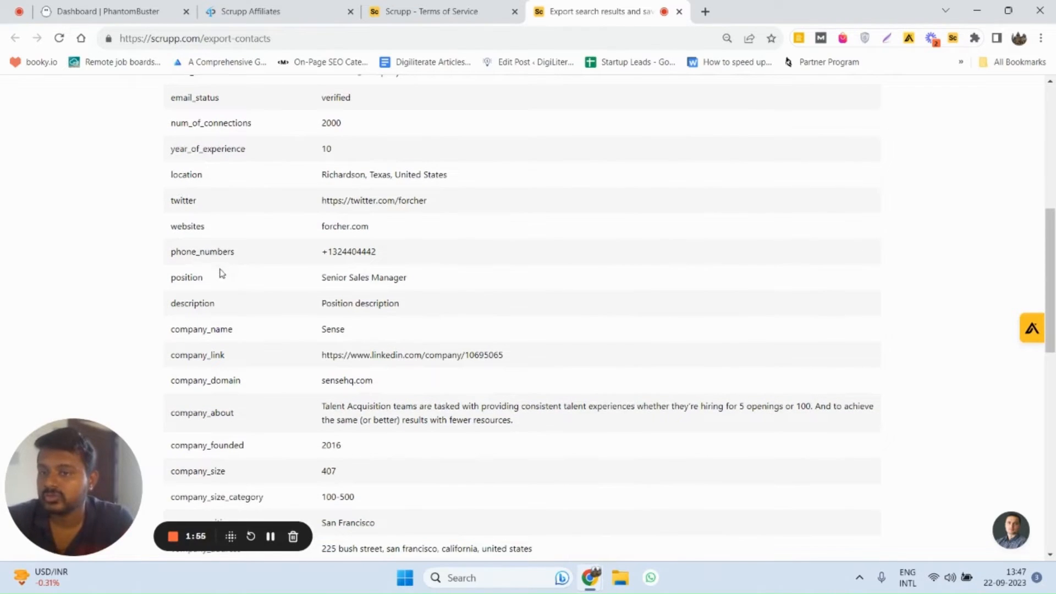
pyautogui.scroll(-2, 219, 272)
pyautogui.scroll(-3, 266, 337)
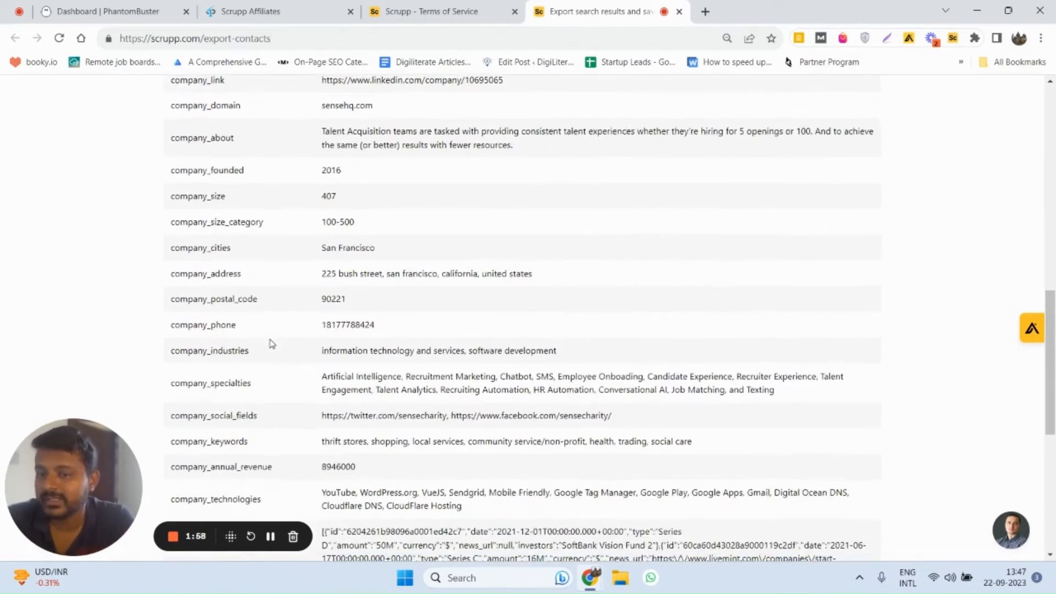
pyautogui.scroll(-2, 296, 363)
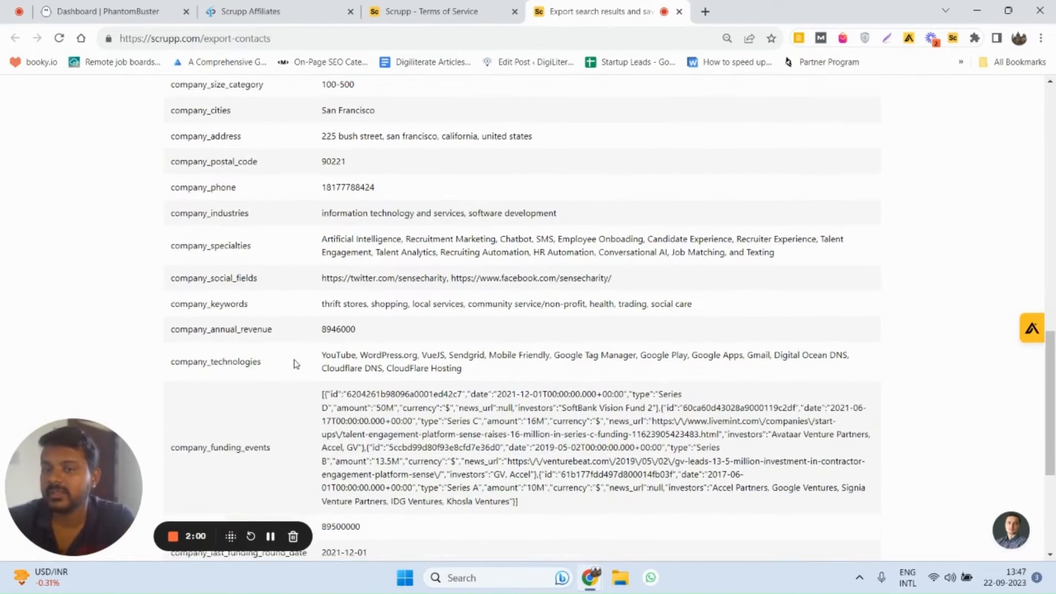
pyautogui.scroll(-3, 297, 368)
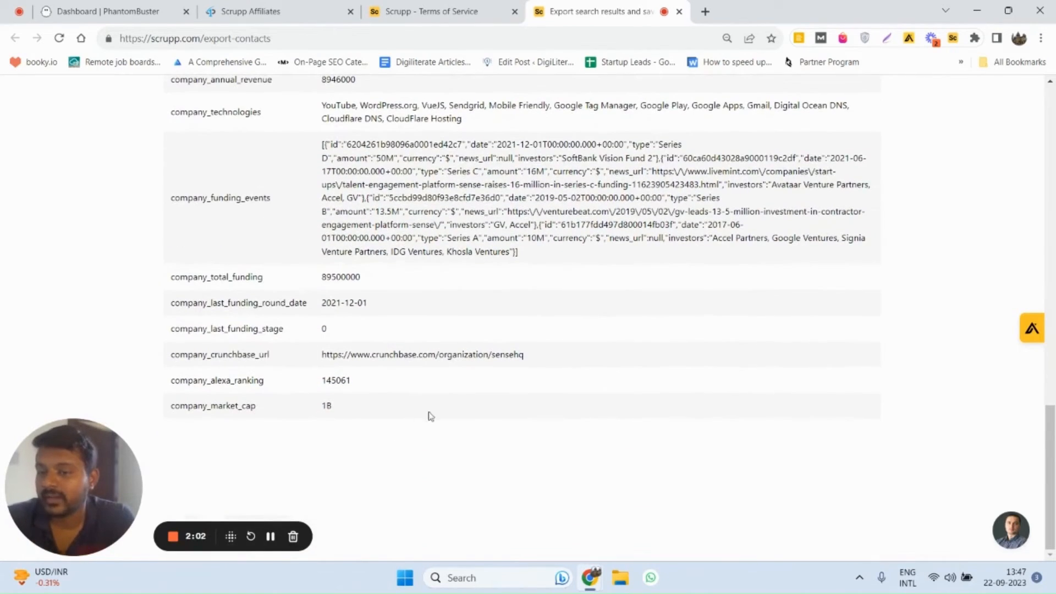
pyautogui.scroll(15, 461, 411)
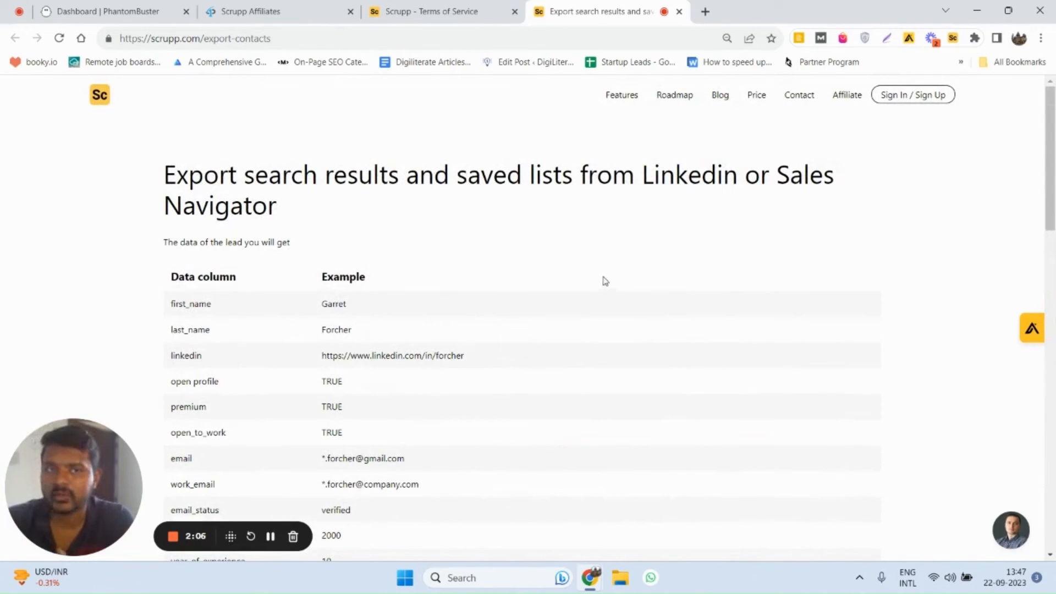
# - Open the Scrupp sign-in page
pyautogui.click(894, 97)
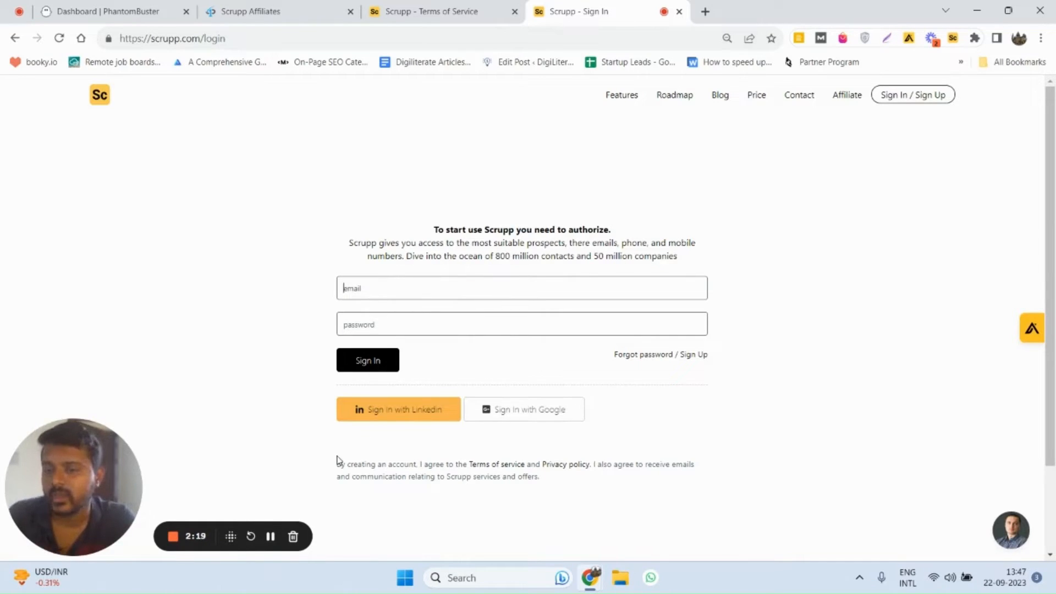
pyautogui.click(269, 537)
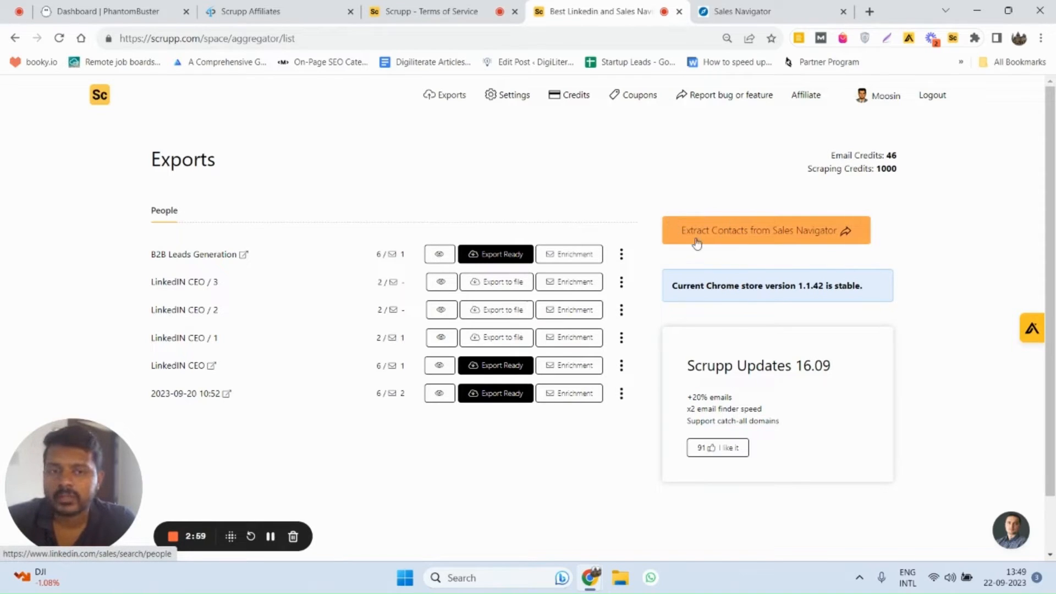
# - Start extracting contacts from Sales Navigator on the Exports page and close the duplicate Sales Navigator tab
pyautogui.click(752, 231)
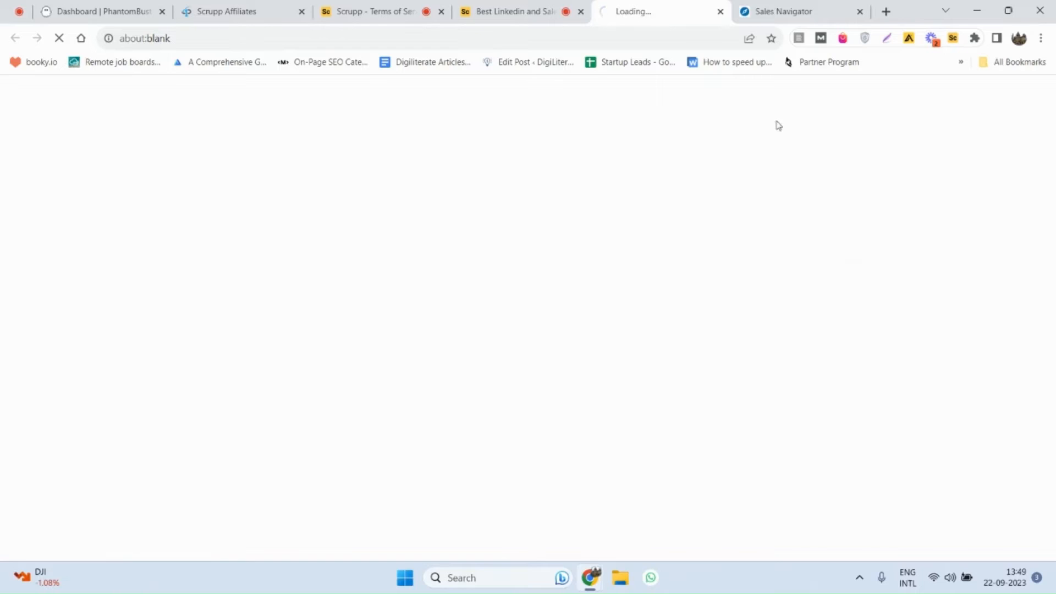
pyautogui.click(859, 11)
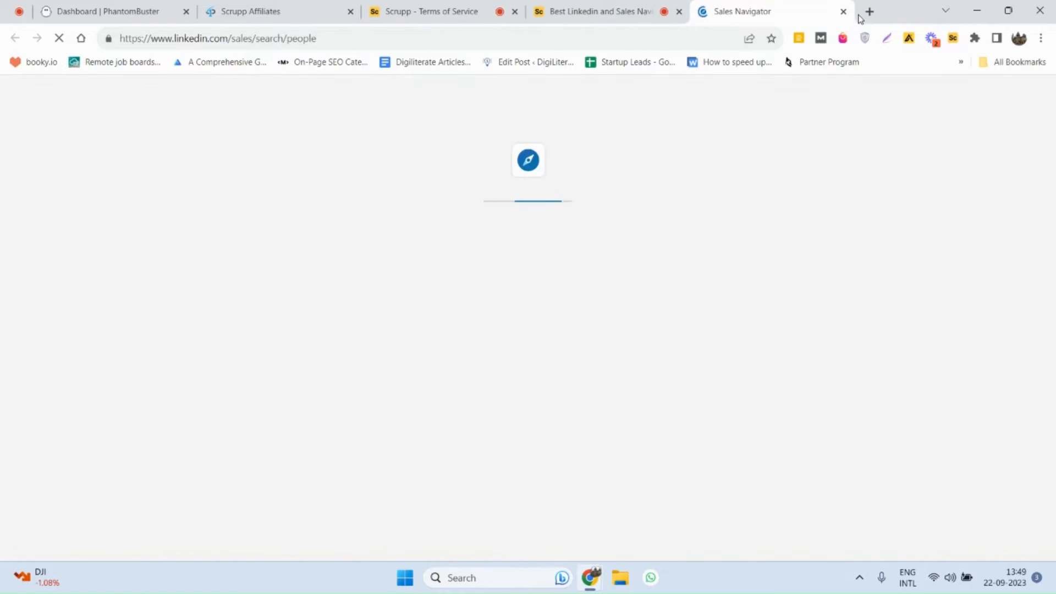
pyautogui.click(633, 38)
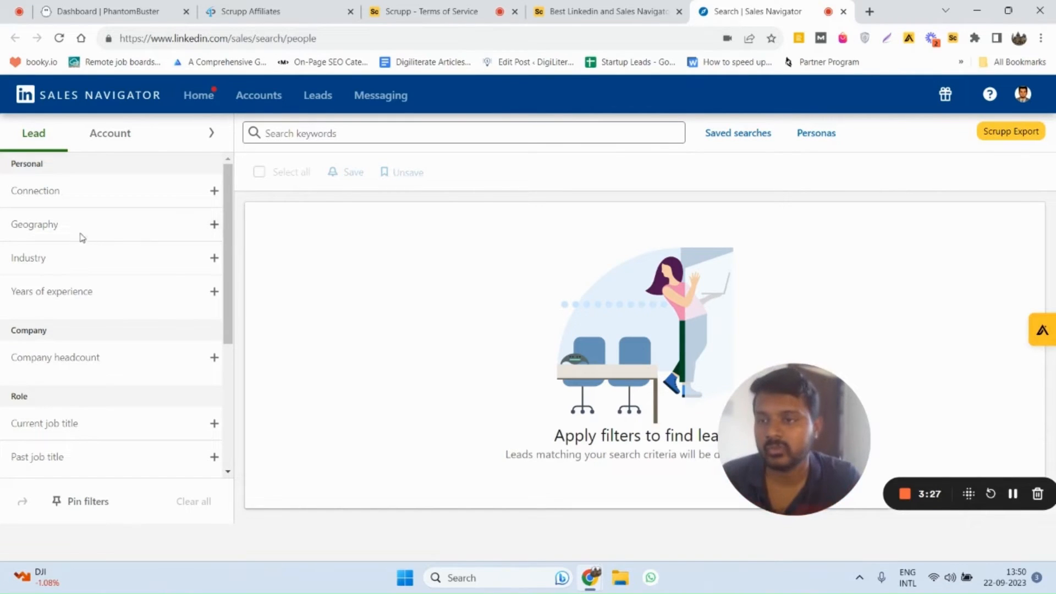
# - Filter the Sales Navigator lead search by geography to include the Asia region
pyautogui.click(64, 227)
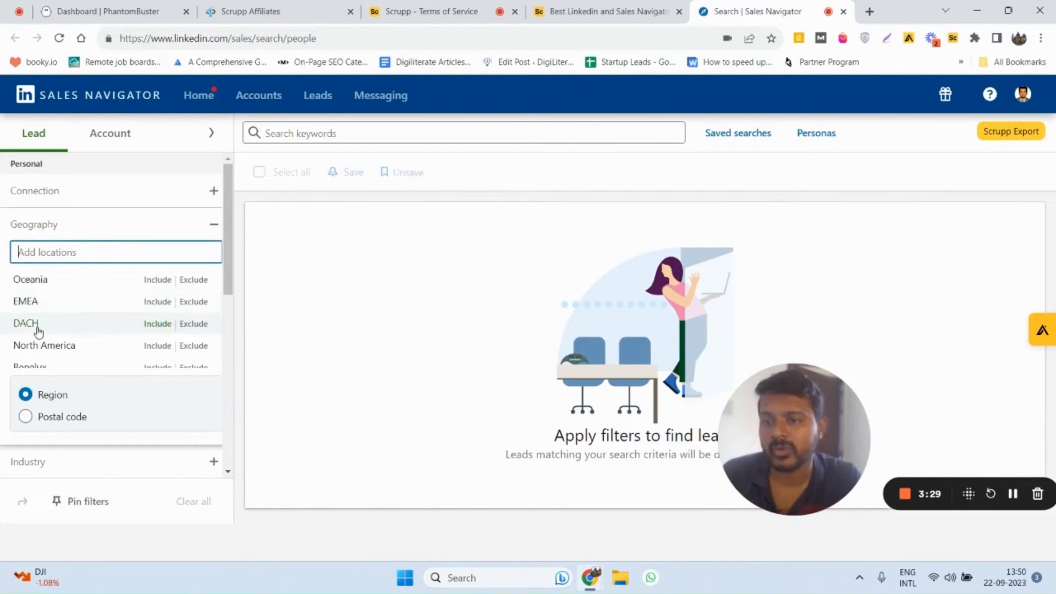
pyautogui.scroll(-3, 37, 330)
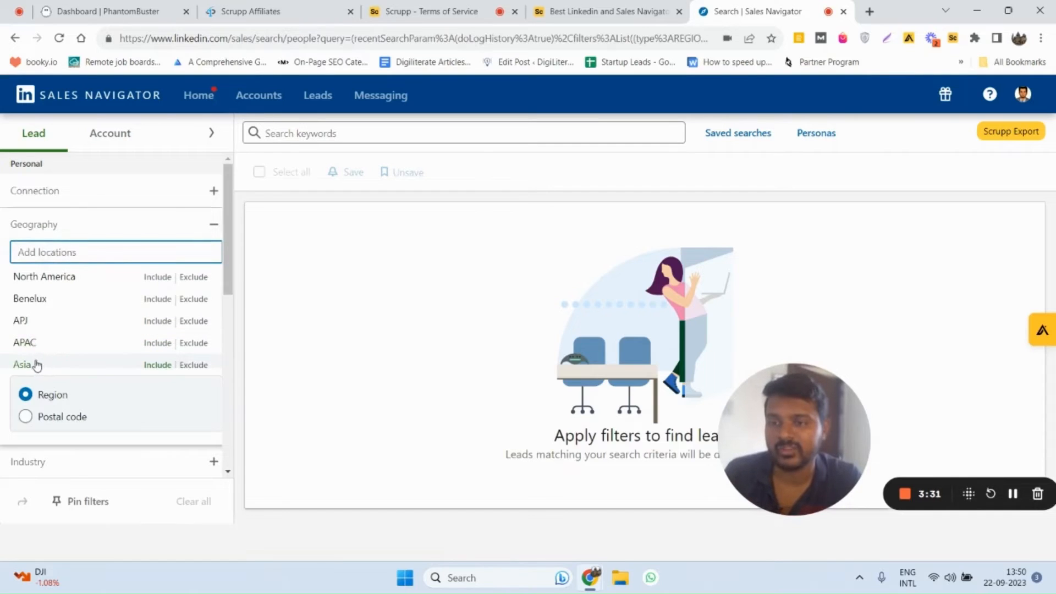
pyautogui.click(37, 364)
pyautogui.scroll(-10, 127, 328)
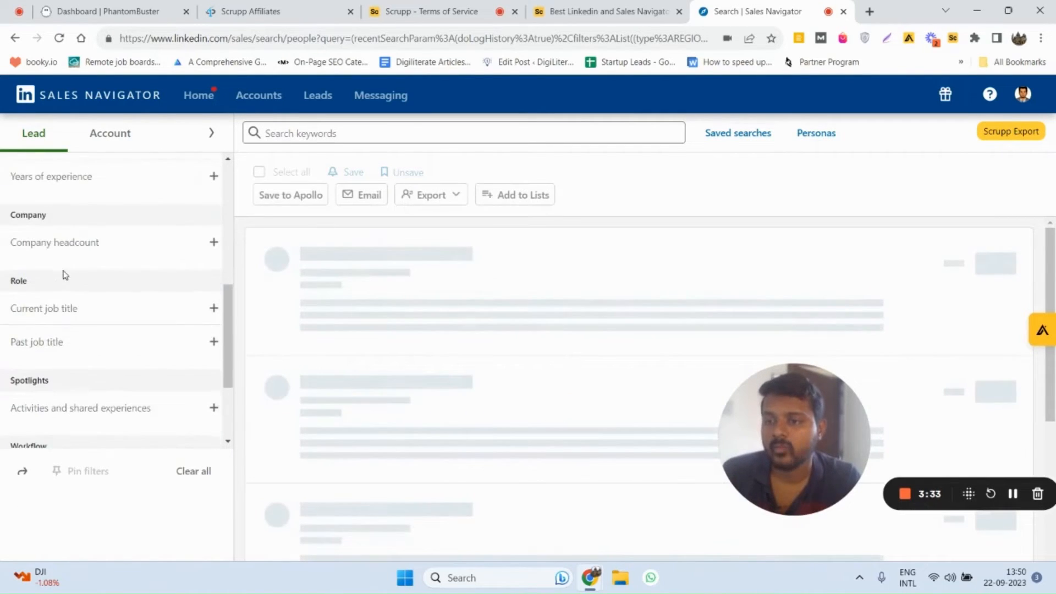
# - Narrow the lead search by industry to include Banking
pyautogui.scroll(3, 82, 308)
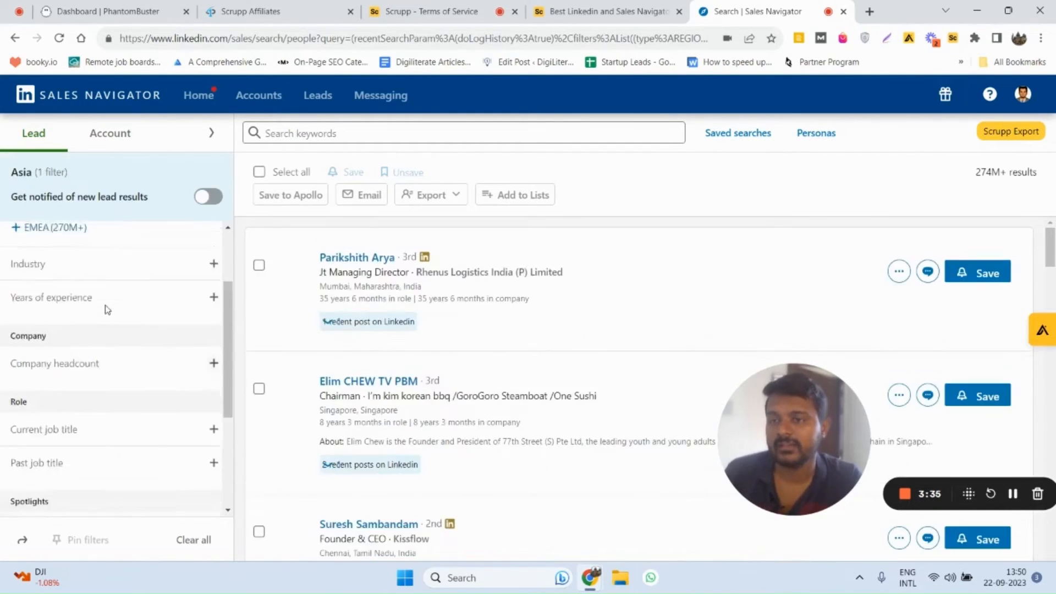
pyautogui.scroll(-1, 66, 349)
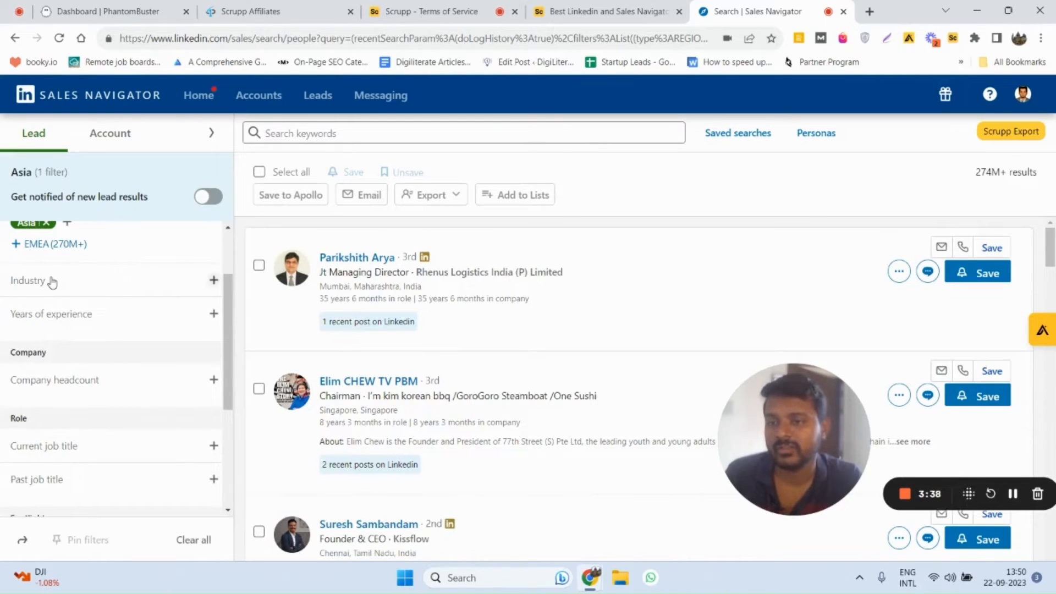
pyautogui.click(52, 281)
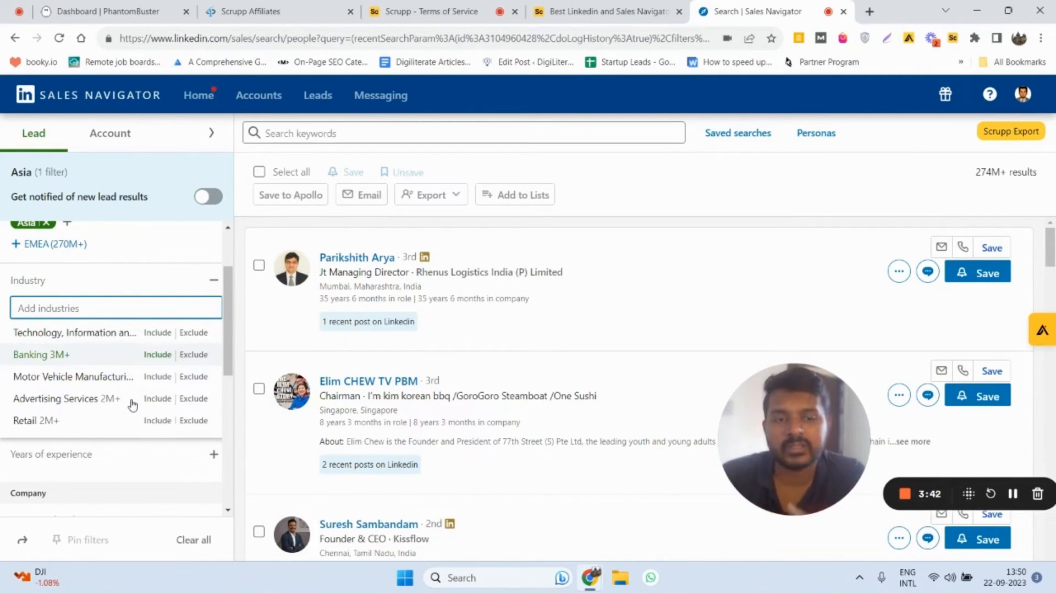
pyautogui.press('Return')
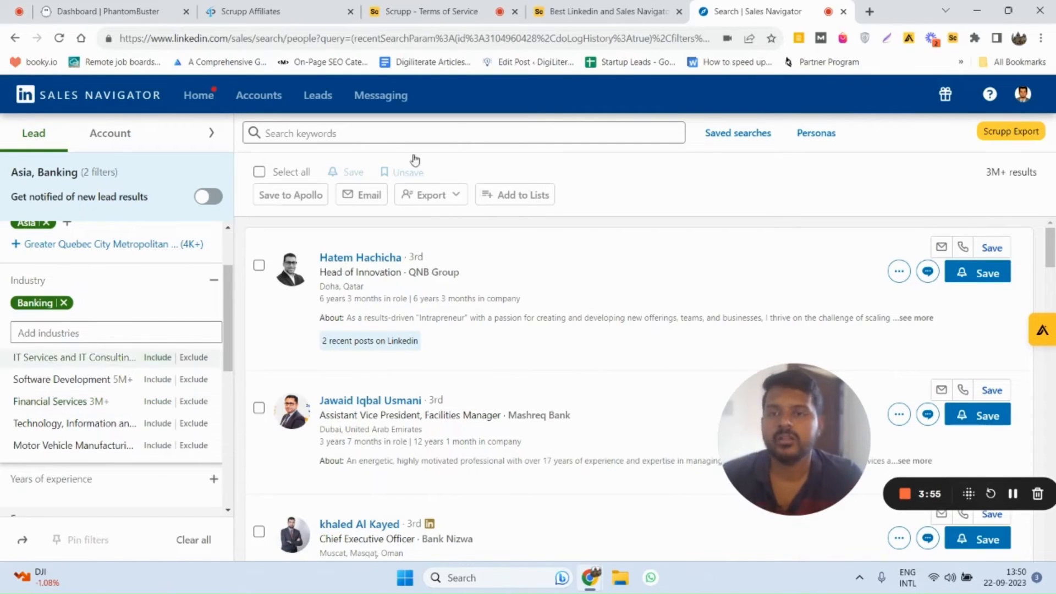
# - Look through the filtered list of Asian banking leads on the results page
pyautogui.scroll(-5, 71, 435)
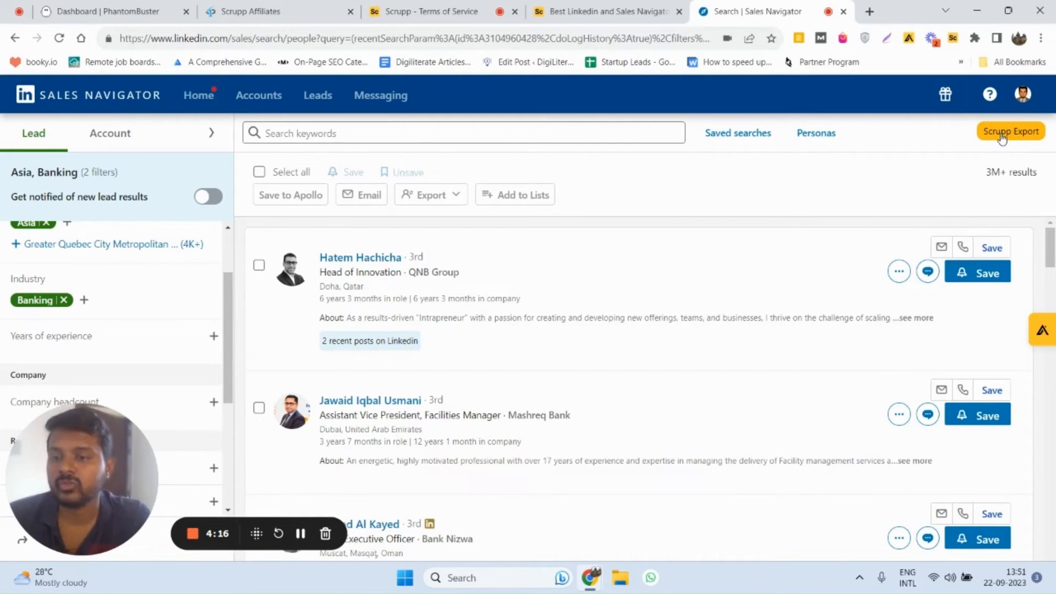
pyautogui.scroll(-5, 792, 297)
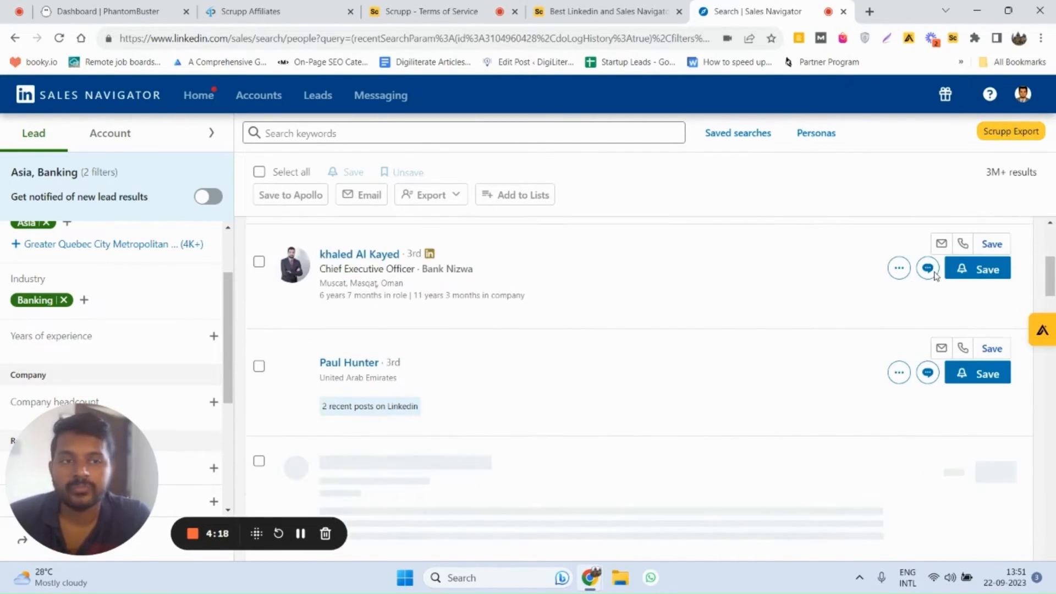
pyautogui.scroll(-5, 506, 297)
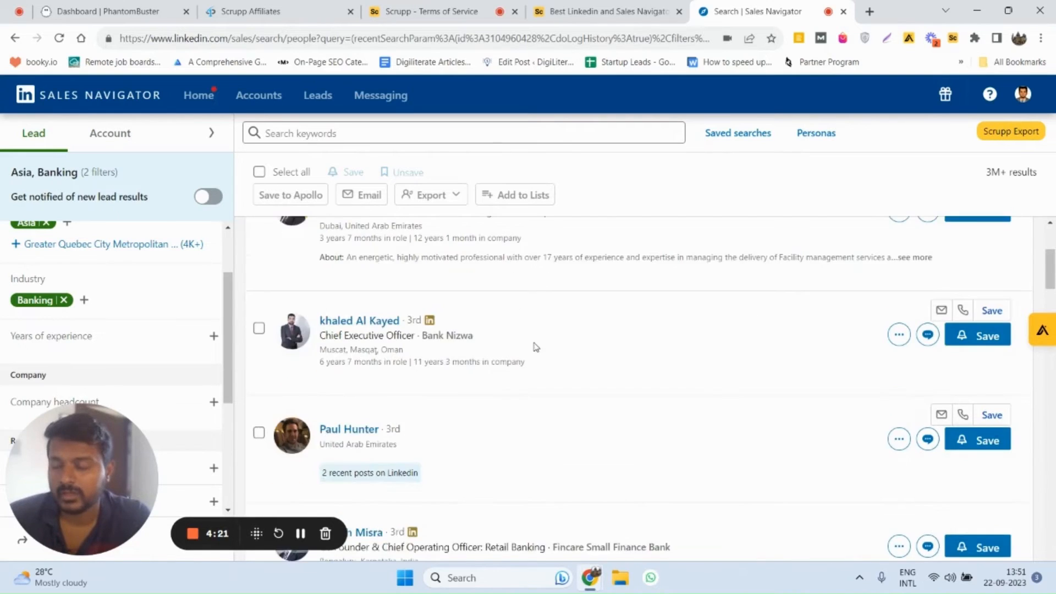
pyautogui.scroll(-5, 538, 365)
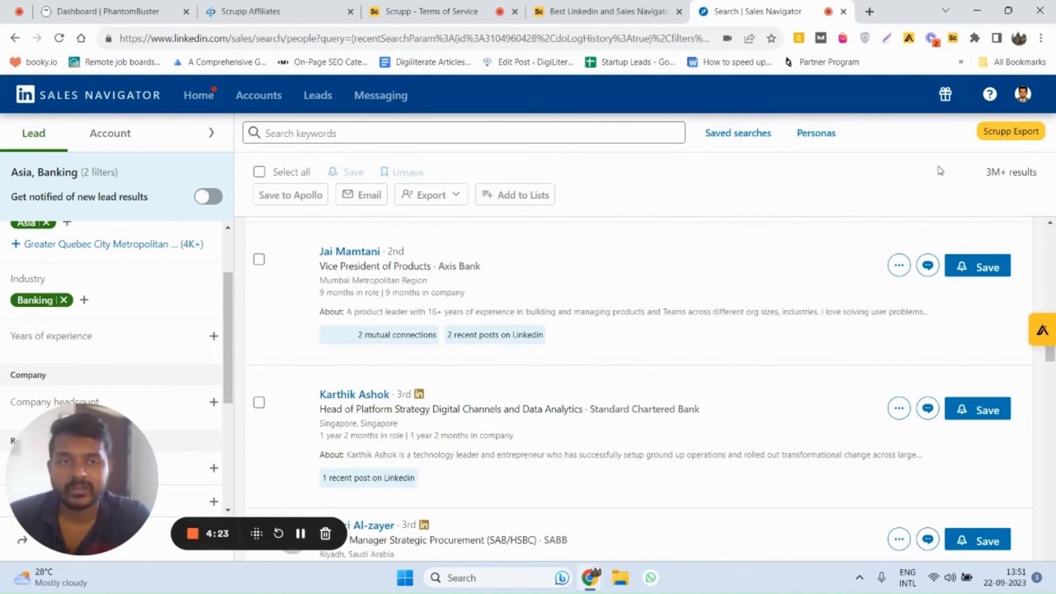
# - Start a Scrupp export of the filtered Sales Navigator leads and name the new list "Asia Leads"
pyautogui.click(993, 137)
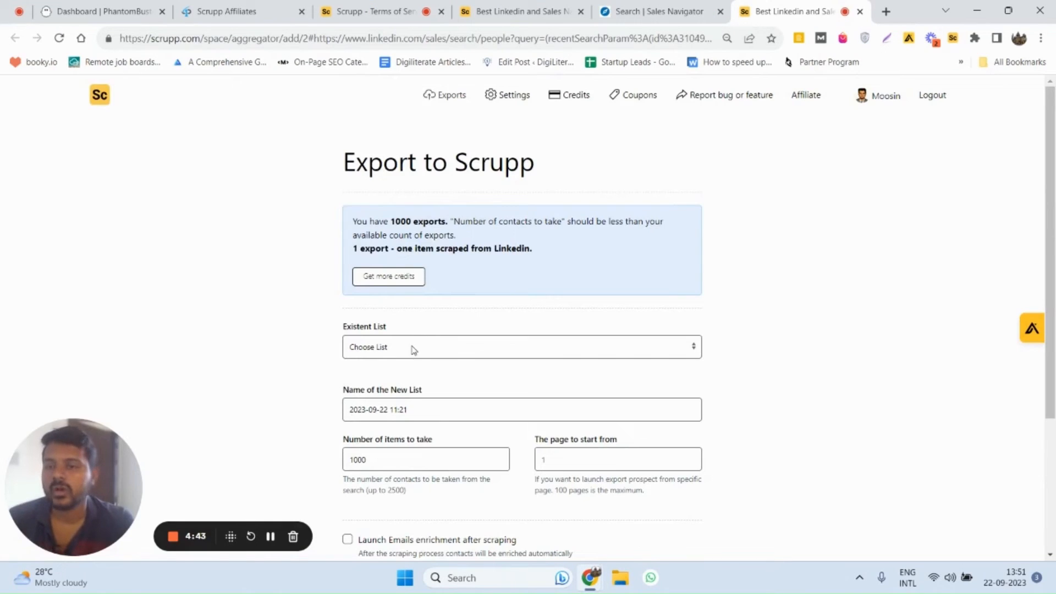
pyautogui.scroll(-2, 414, 351)
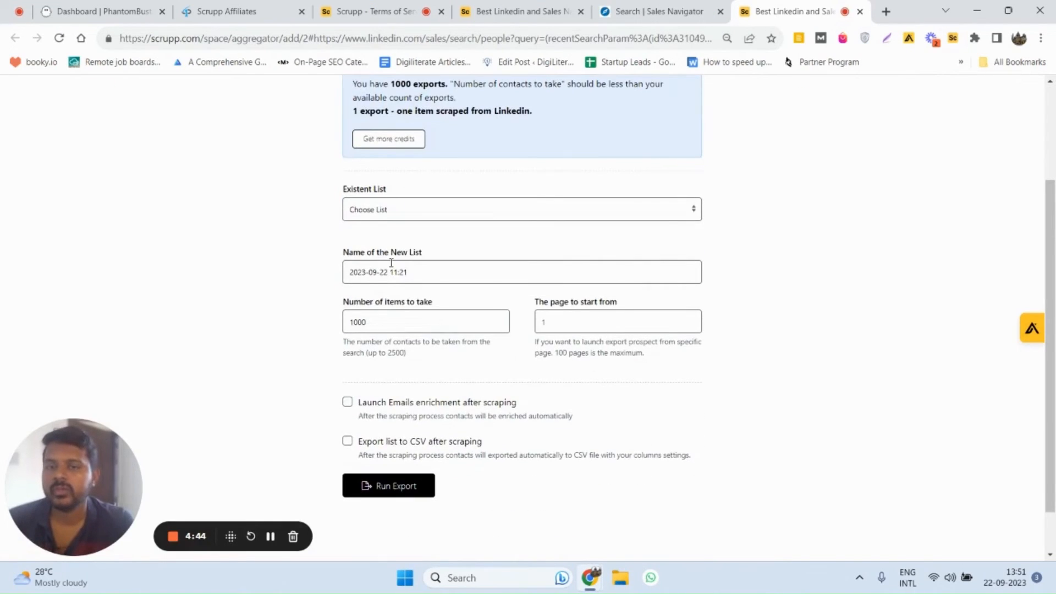
pyautogui.tripleClick(393, 270)
pyautogui.write('B2B')
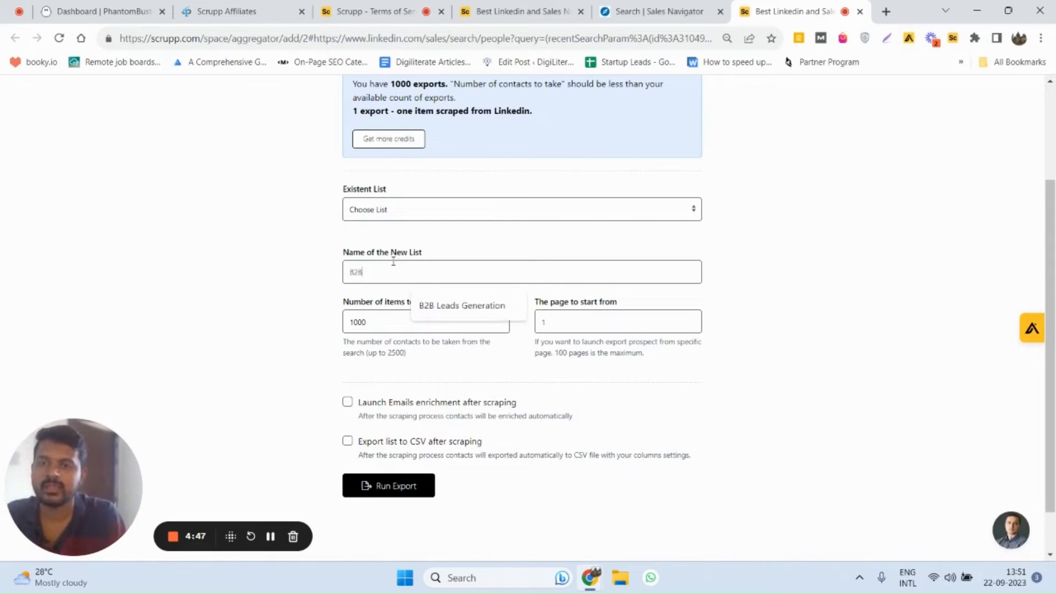
pyautogui.press('BackSpace')
pyautogui.press('BackSpace')
pyautogui.press('BackSpace')
pyautogui.write('Asia Leads')
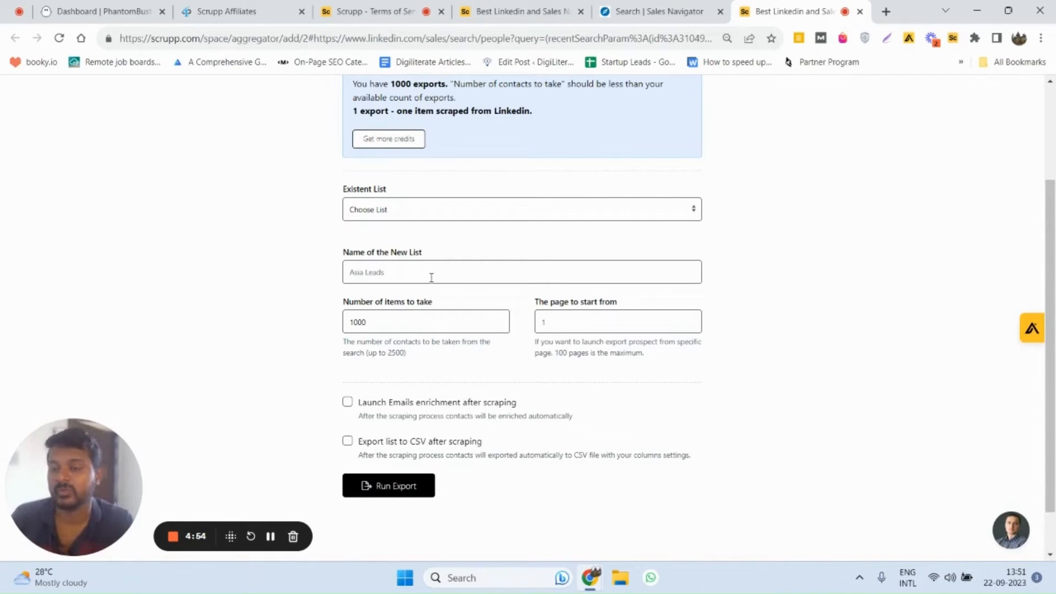
# - Set the number of items to take for the Asia Leads export to 5
pyautogui.doubleClick(410, 327)
pyautogui.press('BackSpace')
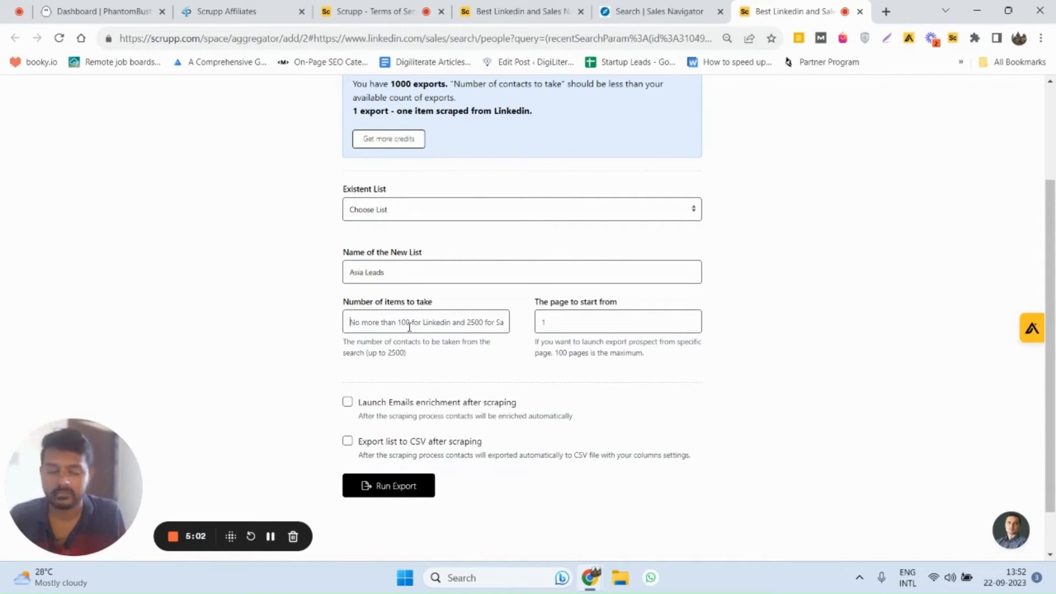
pyautogui.write('1')
pyautogui.press('BackSpace')
pyautogui.write('5')
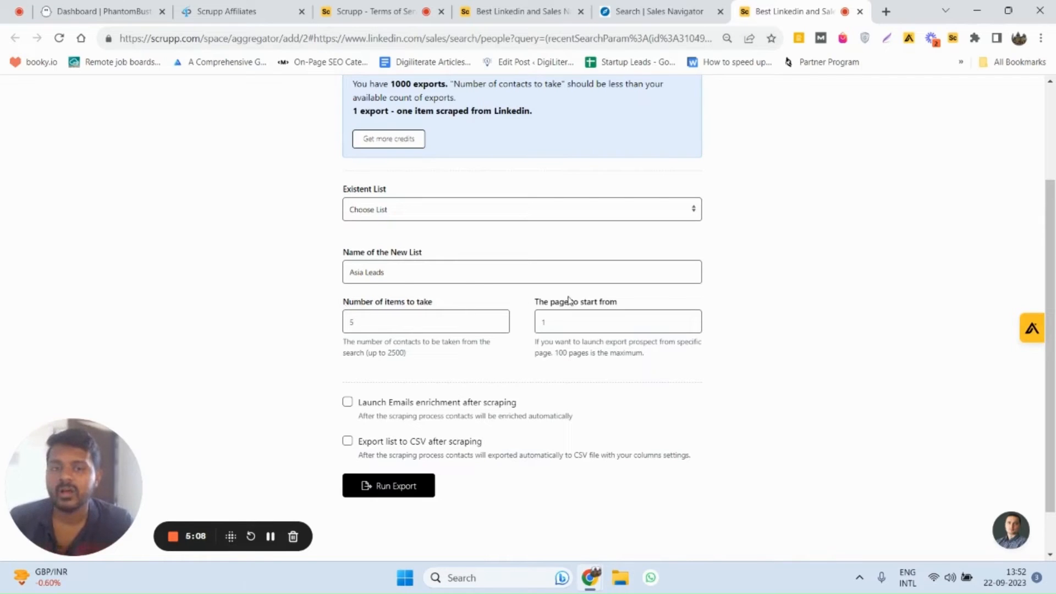
# - Examine the Sales Navigator lead results down to the page numbers to see which page an export can start from
pyautogui.click(658, 13)
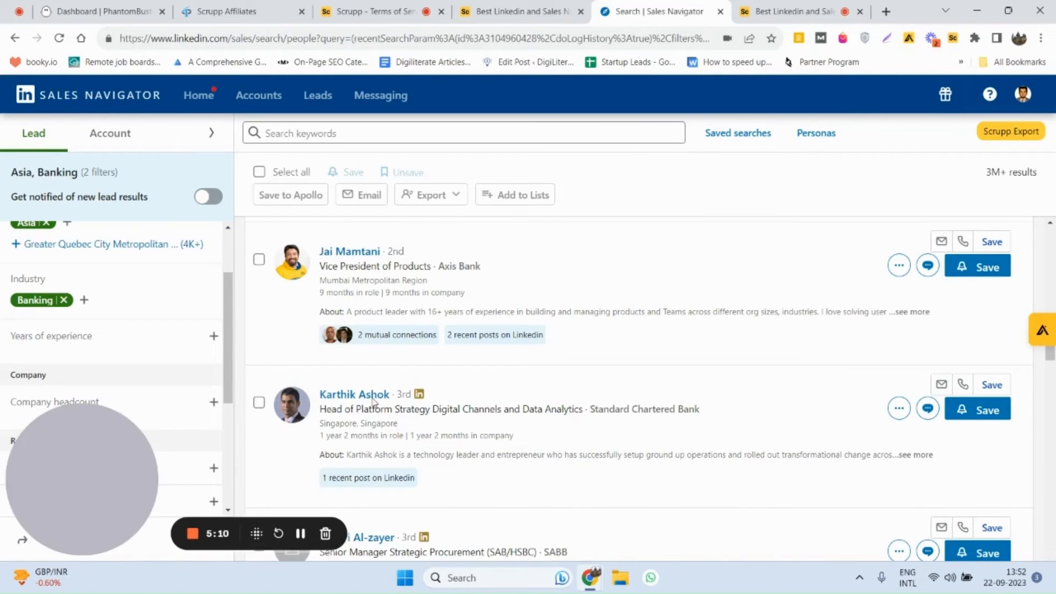
pyautogui.scroll(-6, 451, 395)
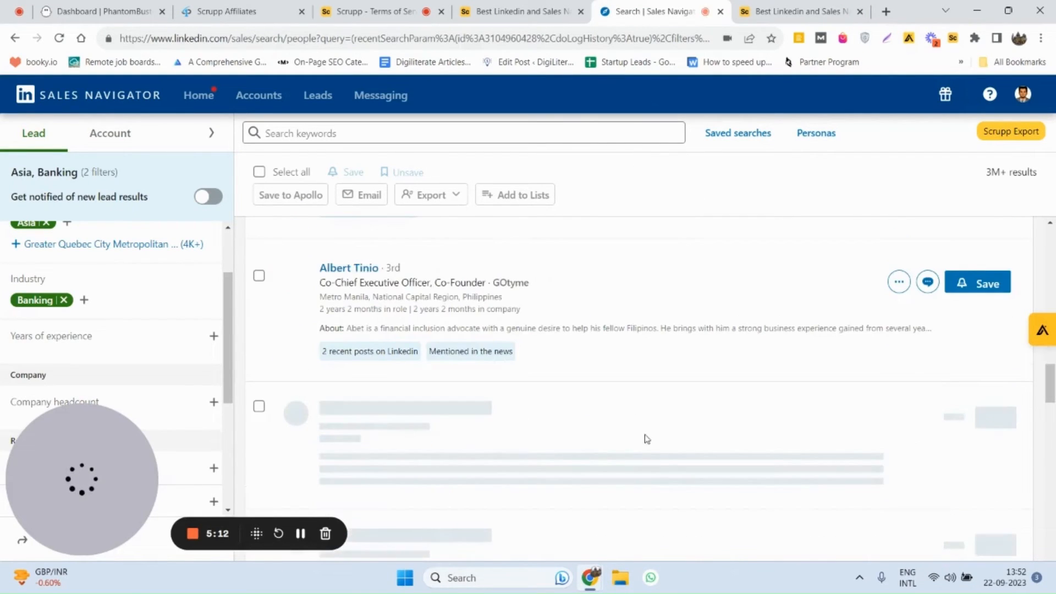
pyautogui.scroll(-5, 646, 438)
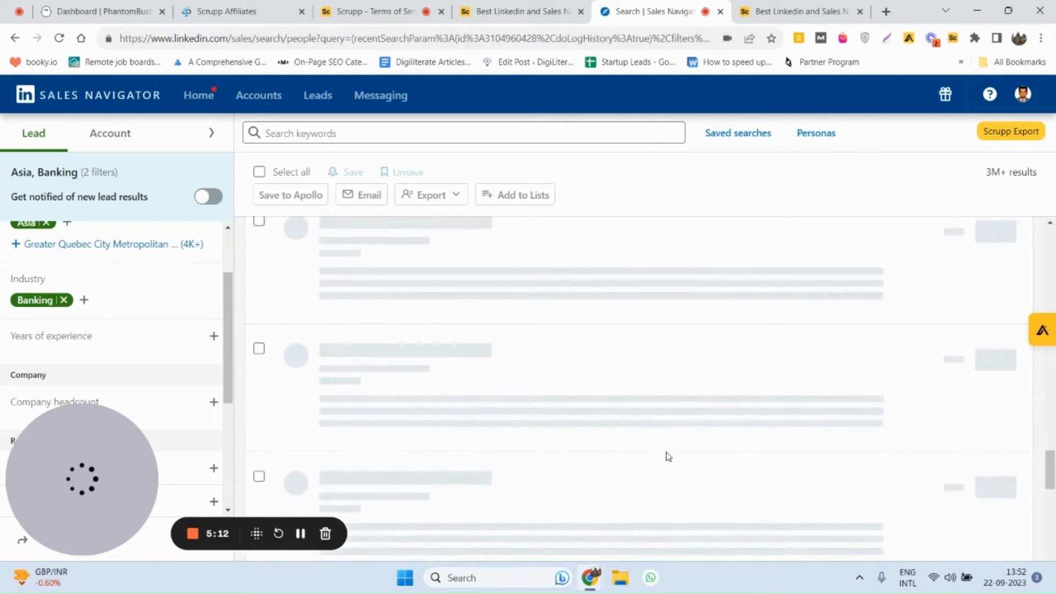
pyautogui.scroll(-3, 662, 447)
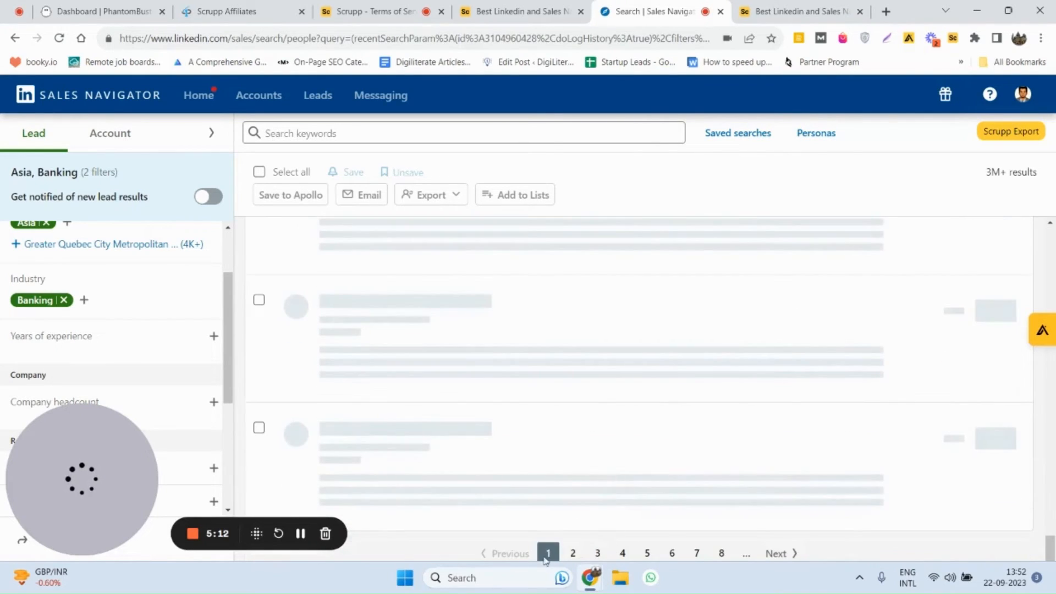
pyautogui.scroll(-3, 595, 517)
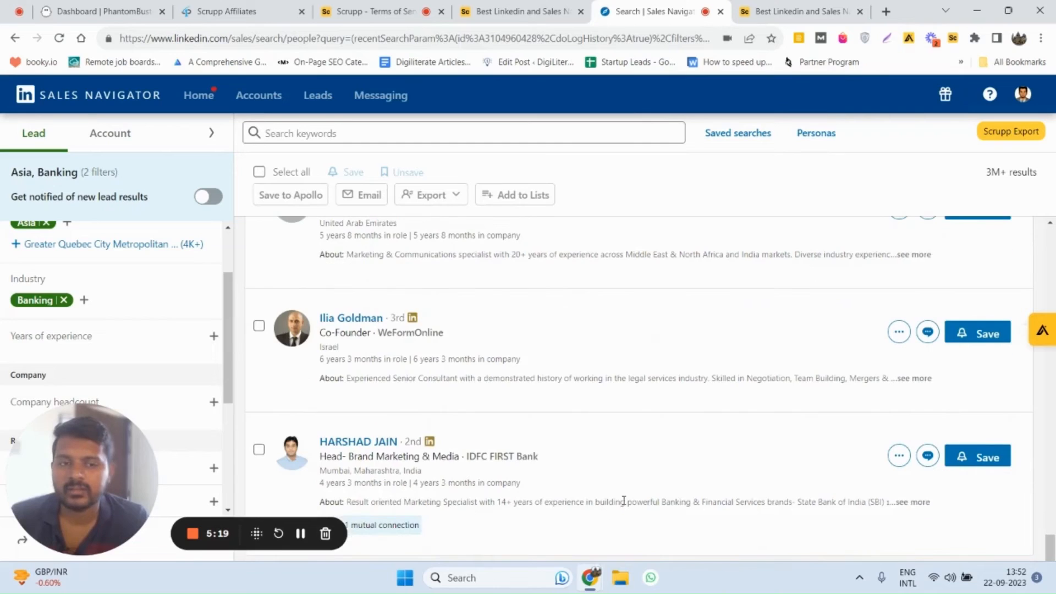
pyautogui.scroll(-1, 715, 520)
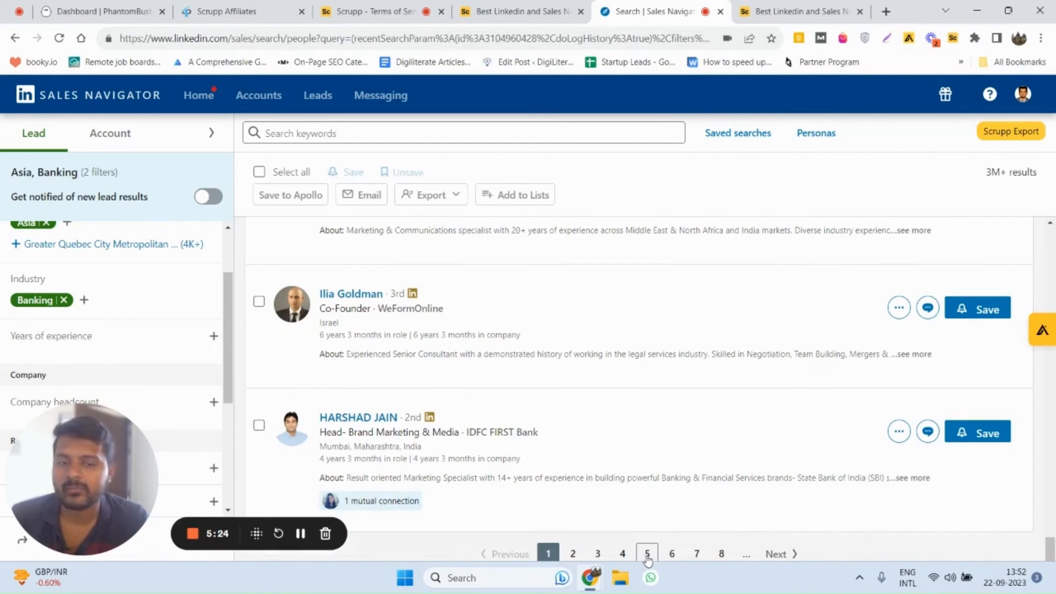
# - Return to the Scrupp export form, enable emails enrichment and CSV export after scraping, and run the export
pyautogui.click(747, 8)
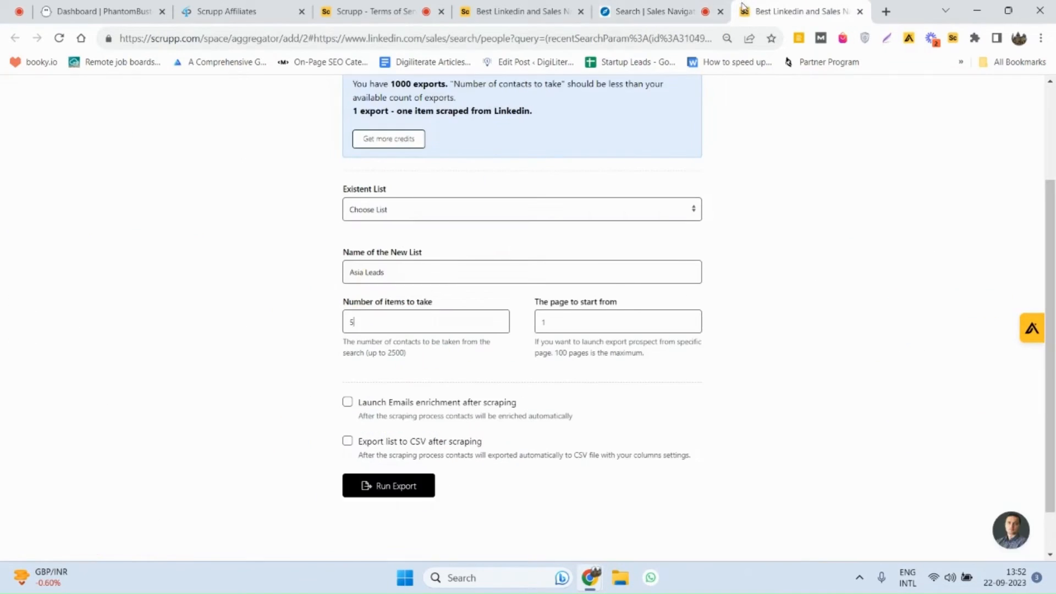
pyautogui.click(565, 324)
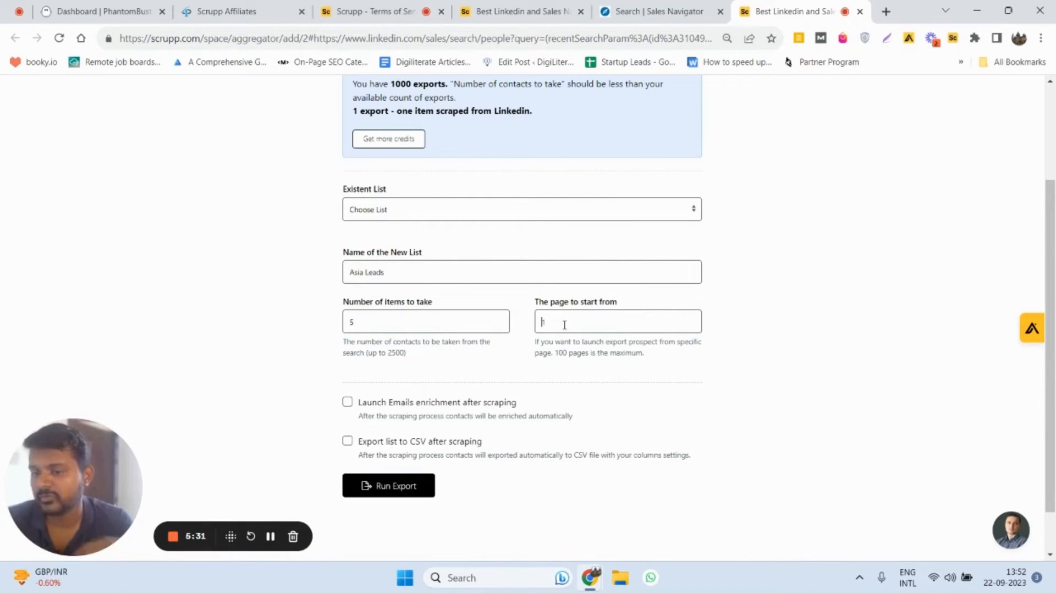
pyautogui.scroll(1, 564, 325)
pyautogui.scroll(-2, 563, 325)
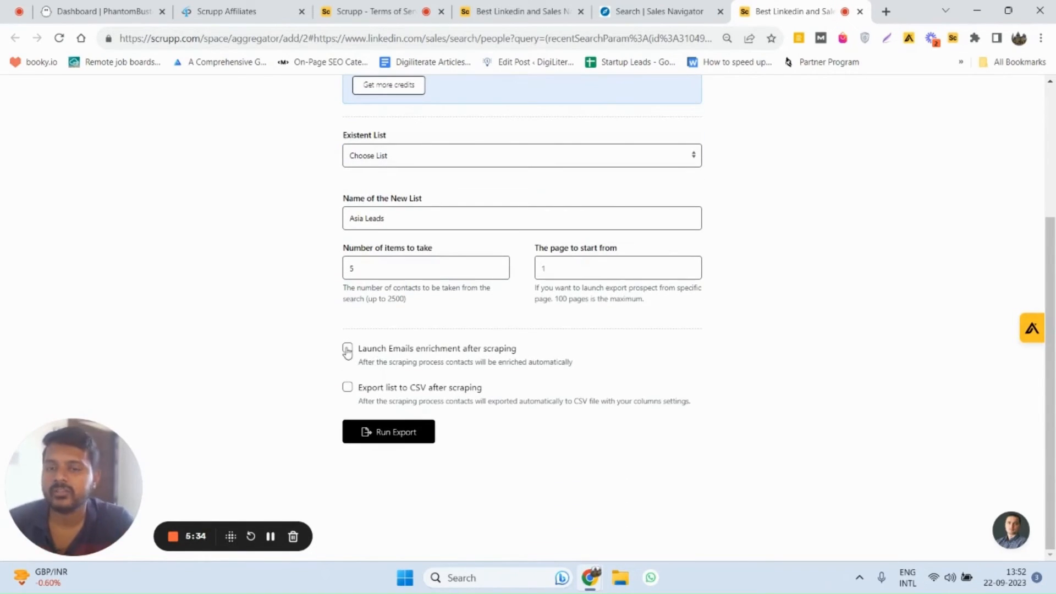
pyautogui.click(347, 349)
pyautogui.click(347, 388)
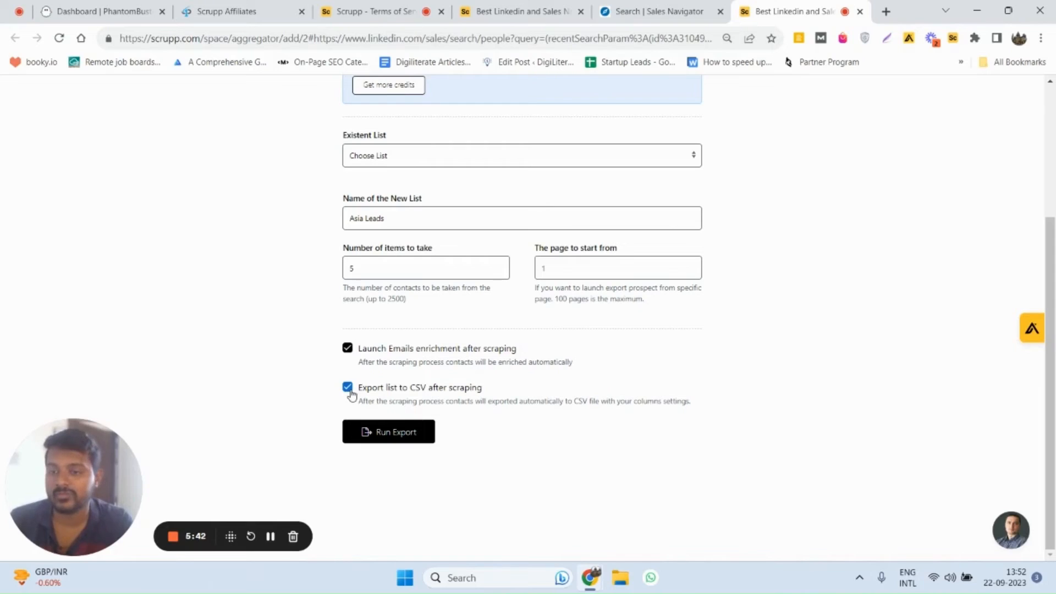
pyautogui.click(376, 434)
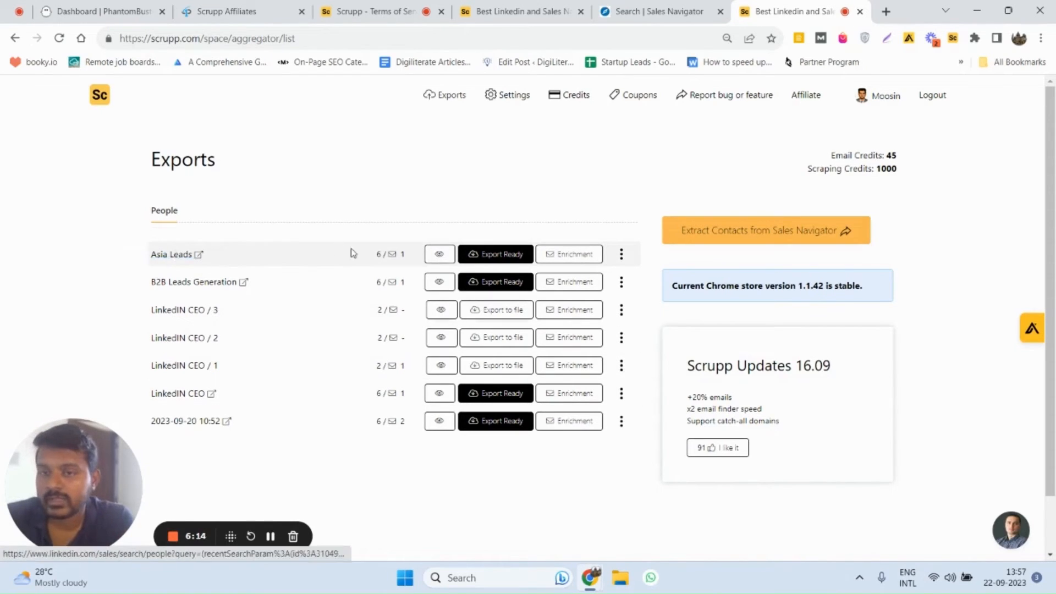
# - View the contacts scraped into the Asia Leads list and return to the overview of all lists
pyautogui.moveTo(383, 260)
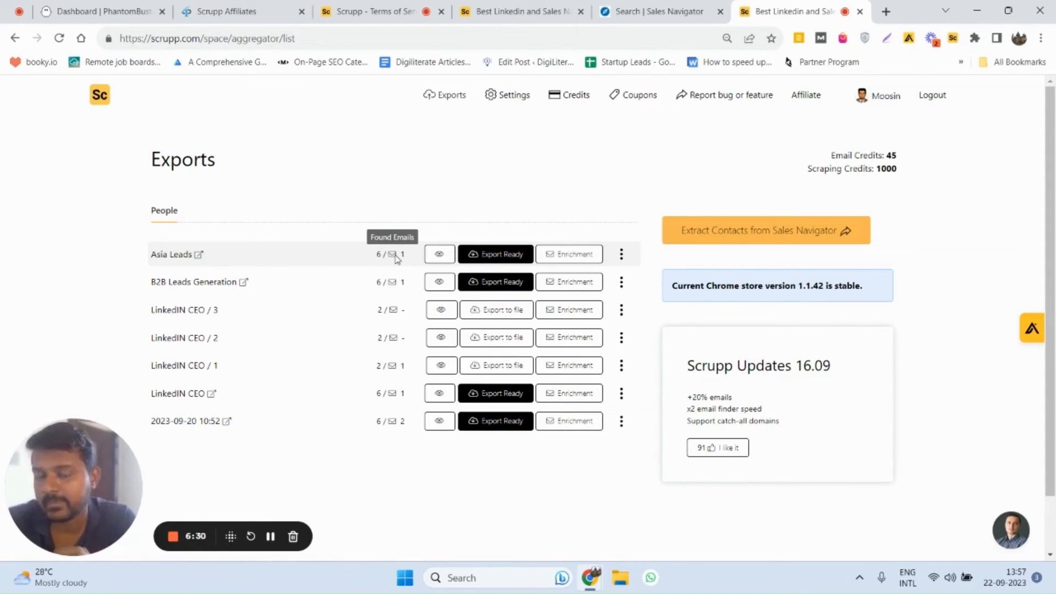
pyautogui.click(622, 256)
pyautogui.click(656, 294)
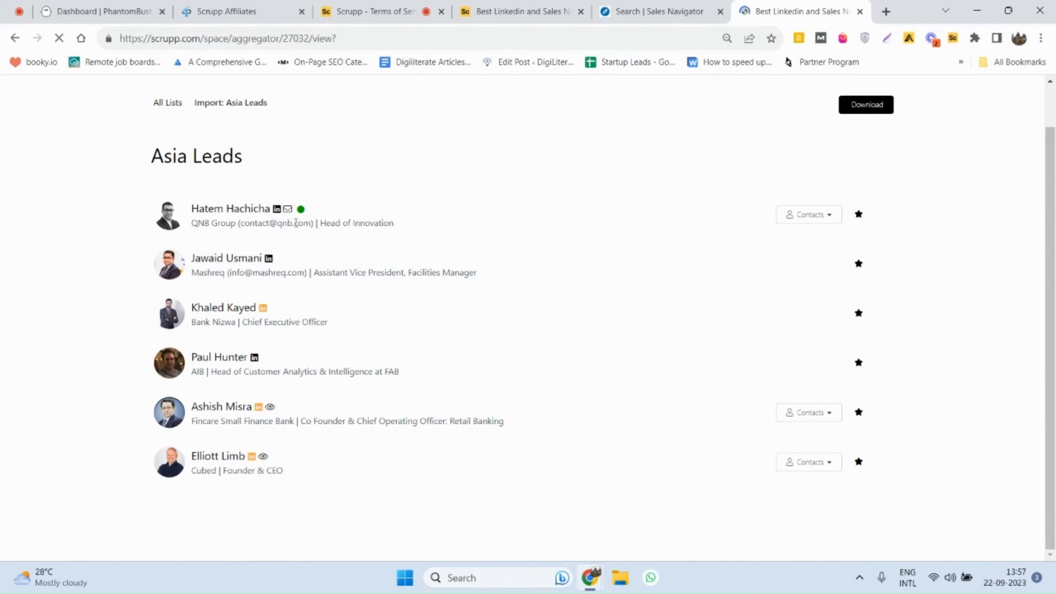
pyautogui.moveTo(289, 213)
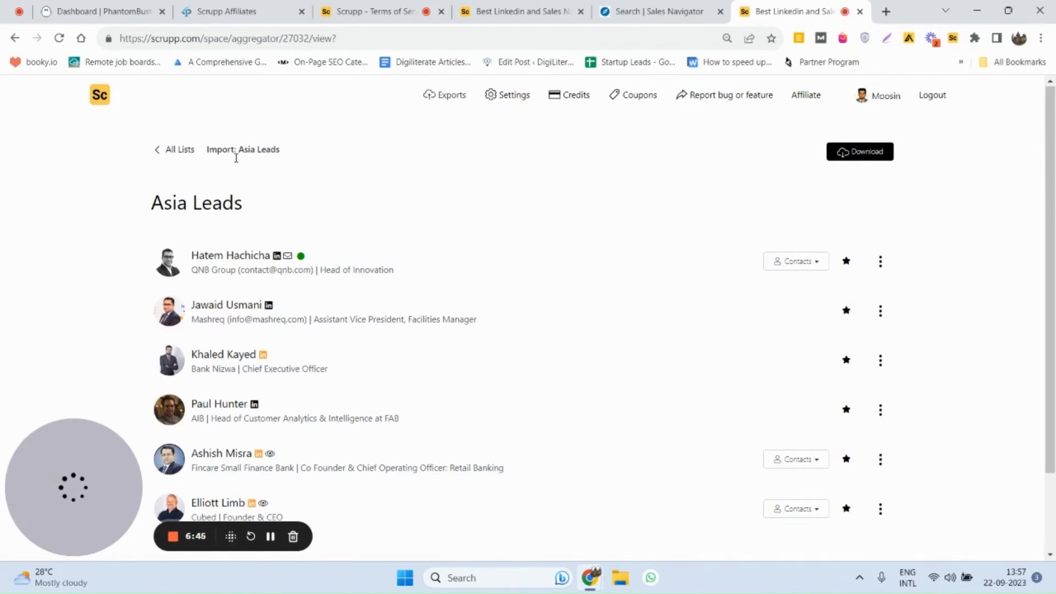
pyautogui.click(178, 153)
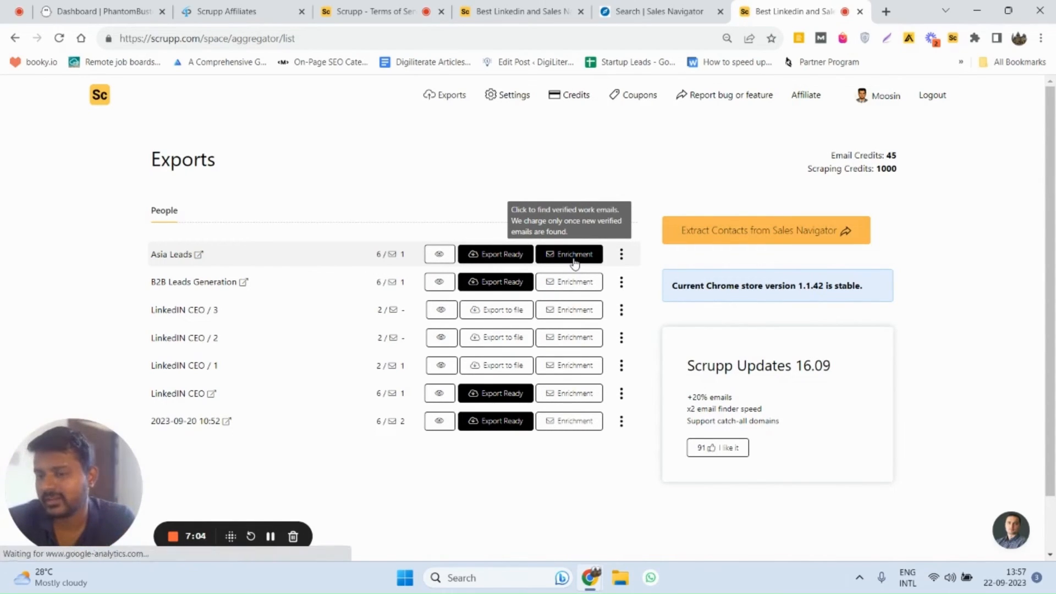
# - Export the Asia Leads list to CSV without the company_domain and company_about columns, leaving "Only with emails" off
pyautogui.click(622, 254)
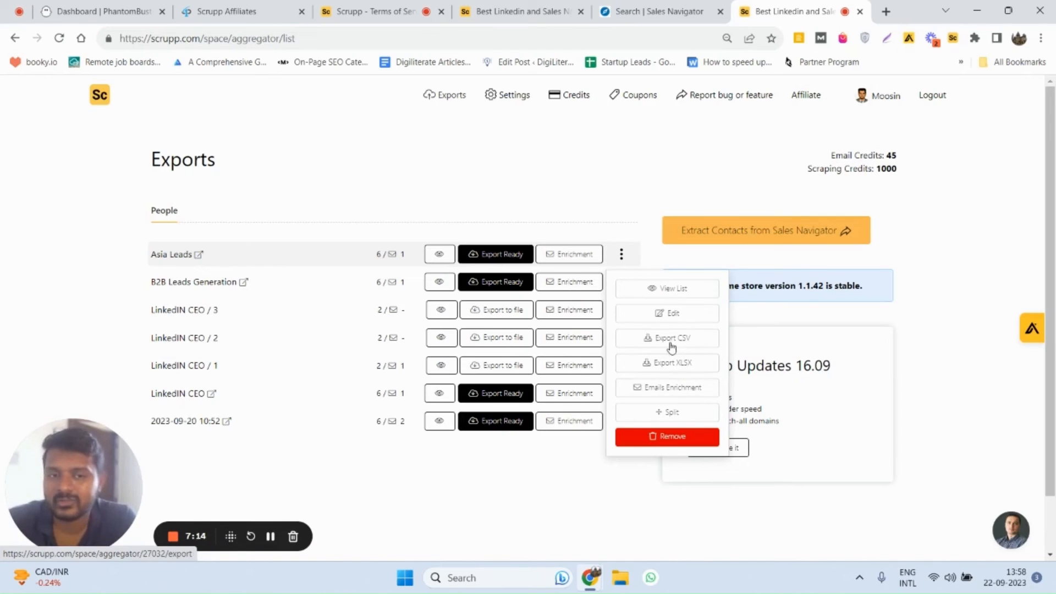
pyautogui.click(668, 344)
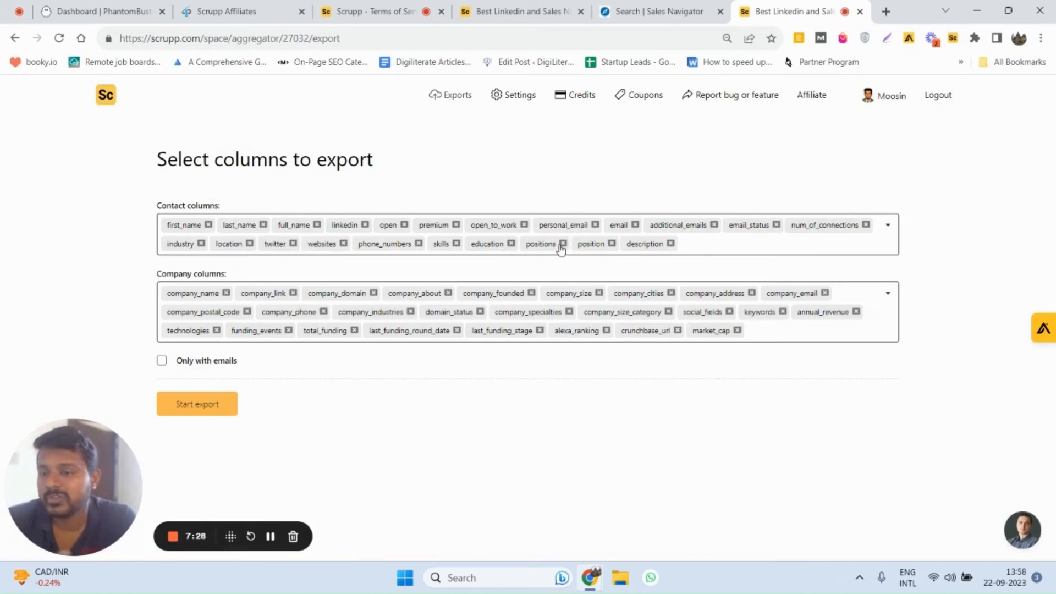
pyautogui.click(374, 293)
pyautogui.click(367, 294)
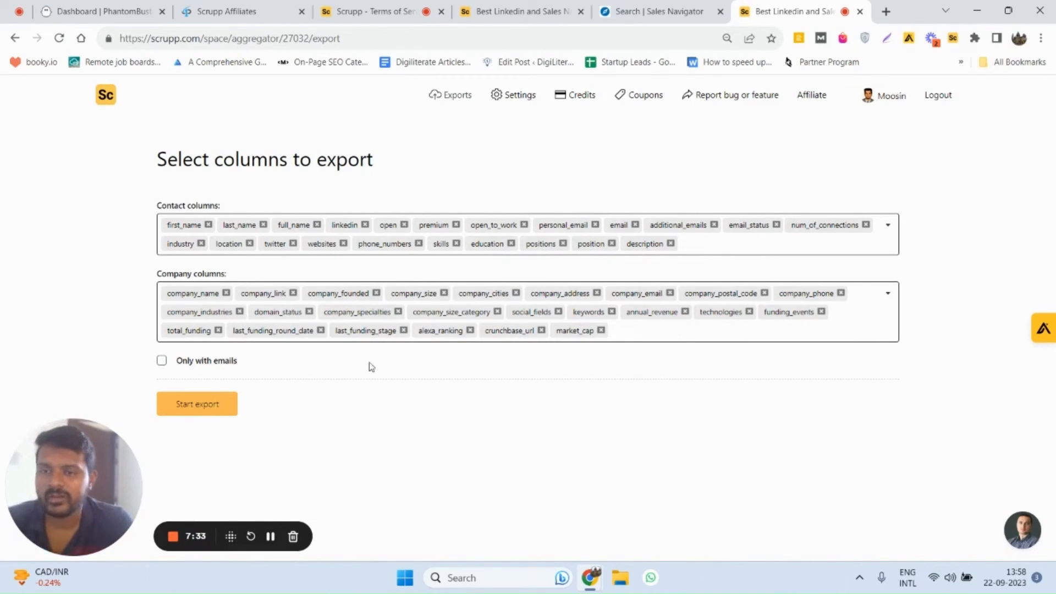
pyautogui.click(161, 364)
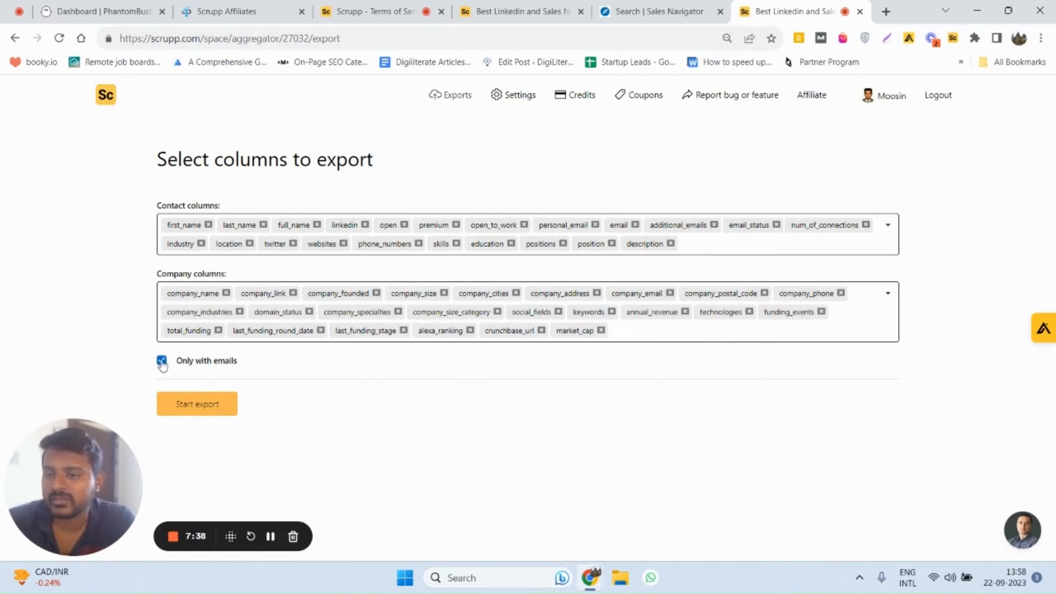
pyautogui.click(161, 364)
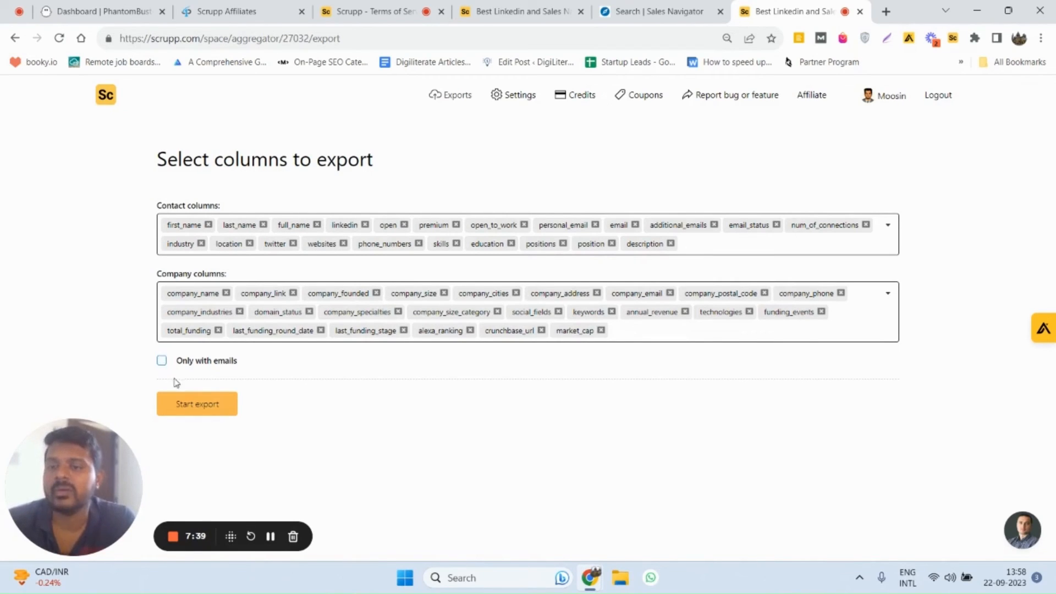
pyautogui.click(218, 409)
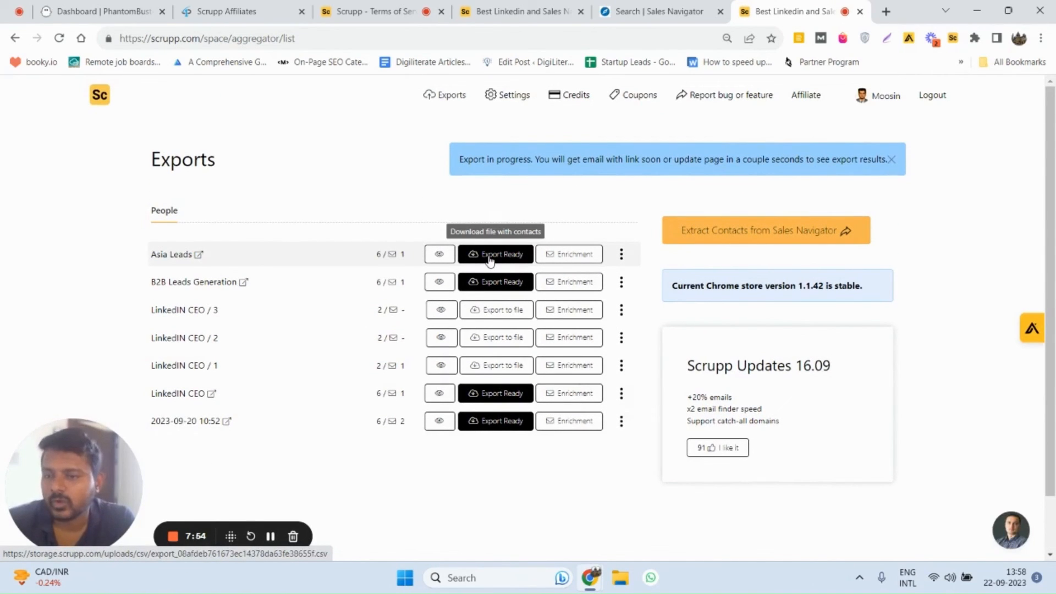
# - Download the Asia Leads contacts file and open the downloaded CSV in Excel
pyautogui.click(490, 259)
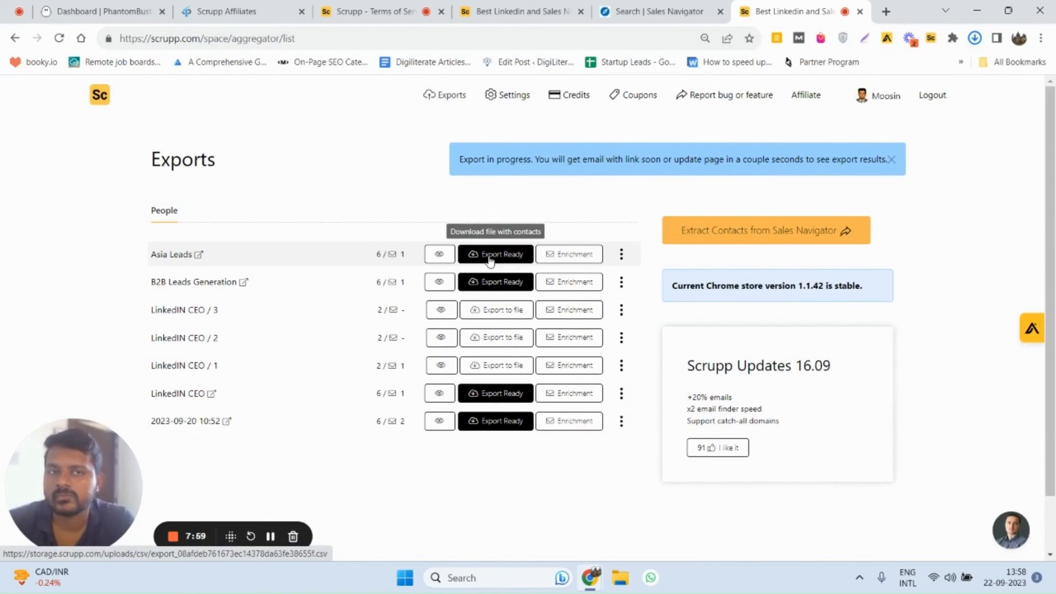
pyautogui.click(975, 39)
pyautogui.moveTo(837, 71)
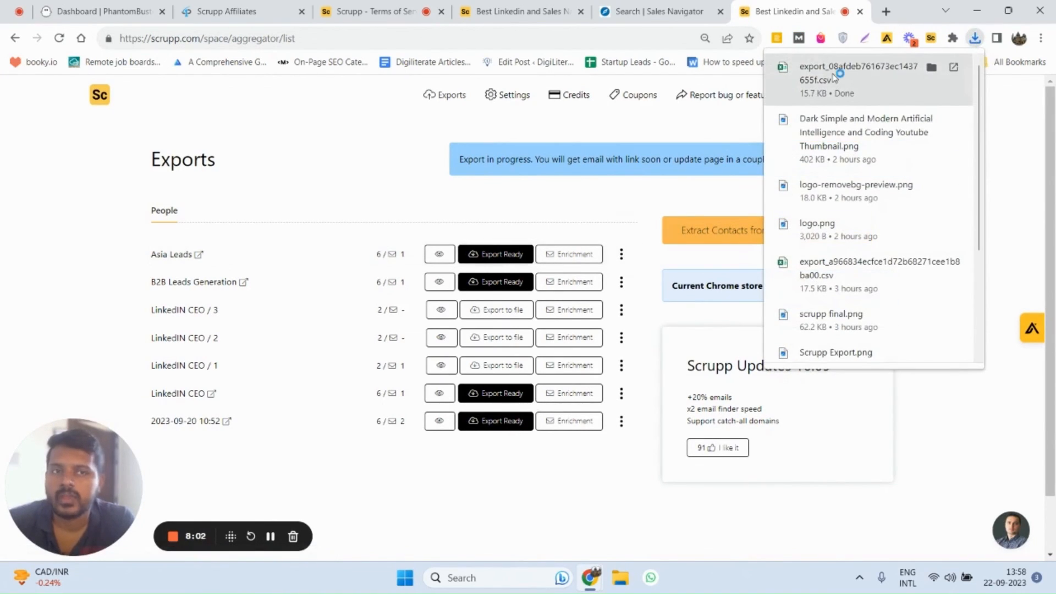
pyautogui.click(834, 77)
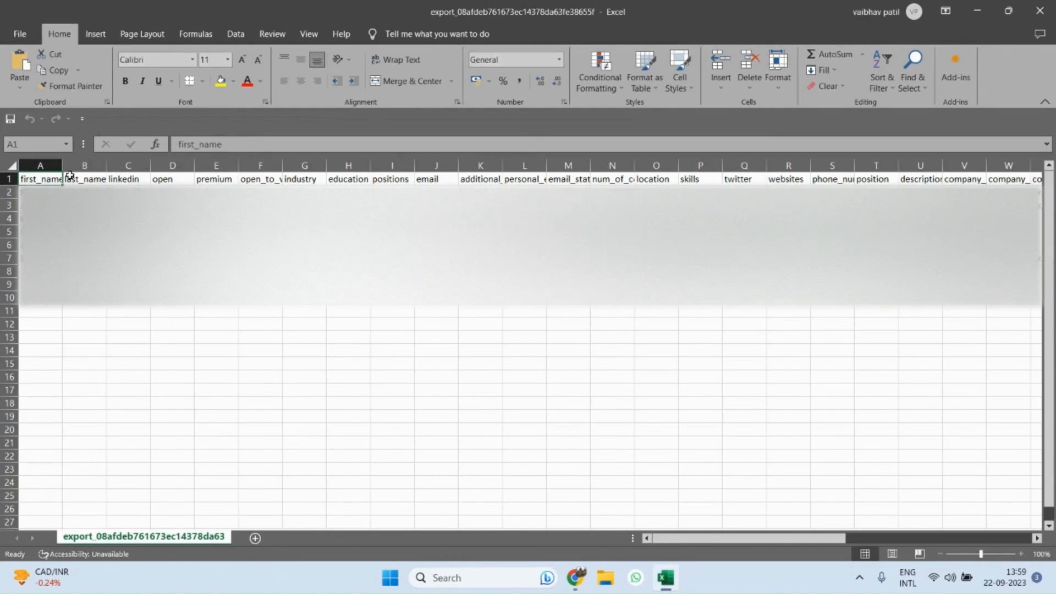
# - Review the exported lead data with the first_name, education, positions and email columns widened, and close the workbook without saving
pyautogui.moveTo(120, 168); pyautogui.dragTo(121, 168)
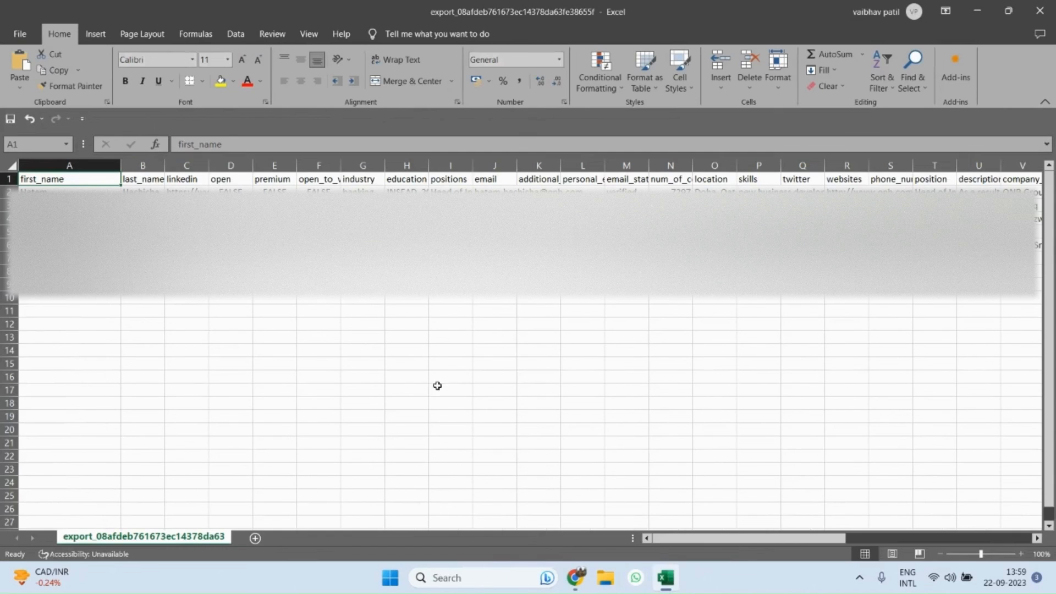
pyautogui.moveTo(428, 168); pyautogui.dragTo(694, 168)
pyautogui.click(674, 192)
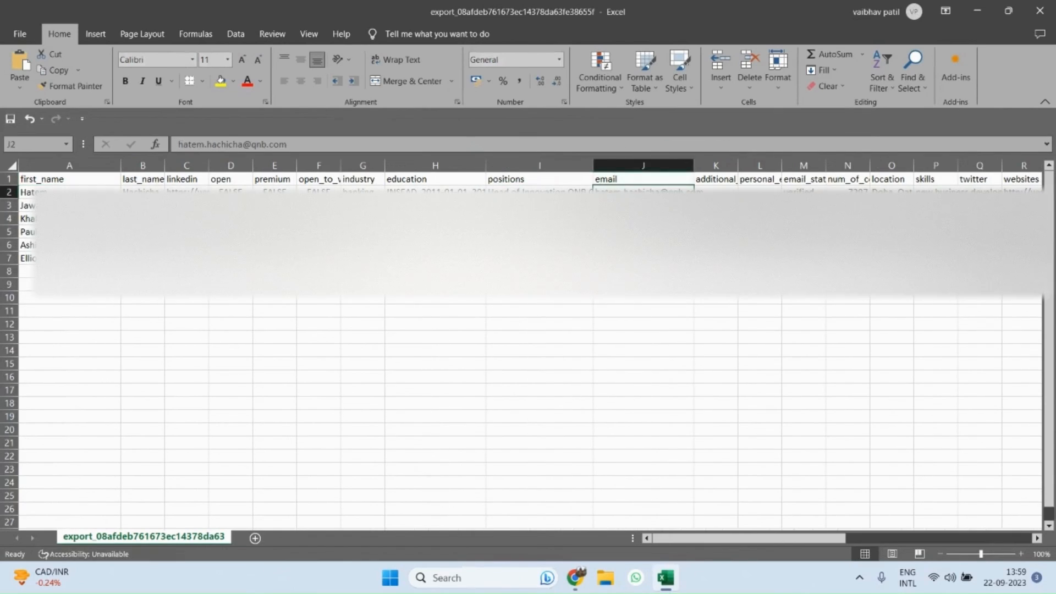
pyautogui.click(671, 245)
pyautogui.moveTo(725, 538); pyautogui.dragTo(923, 517)
pyautogui.click(1040, 11)
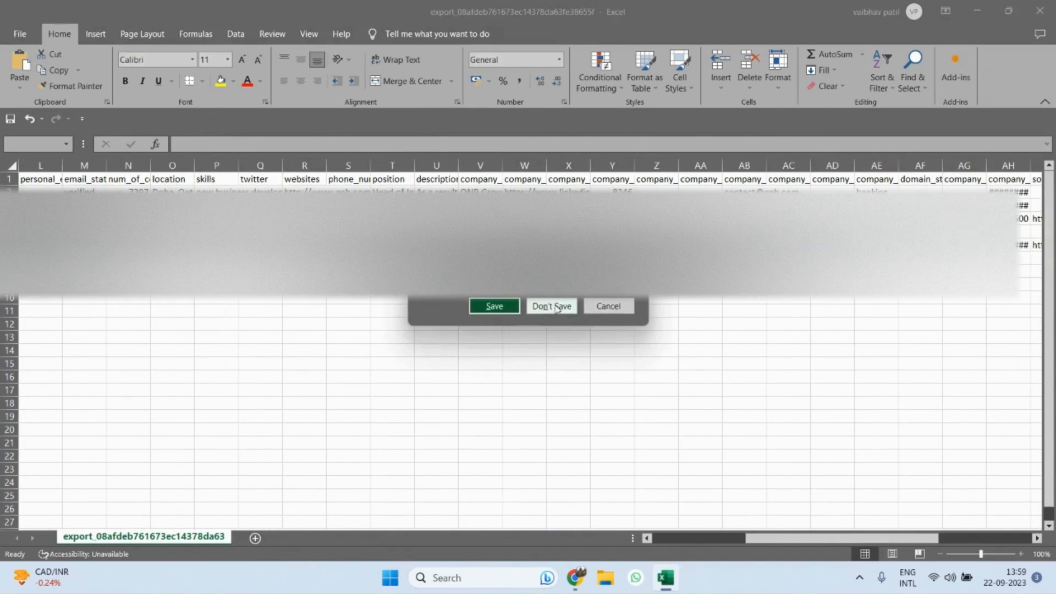
pyautogui.click(552, 306)
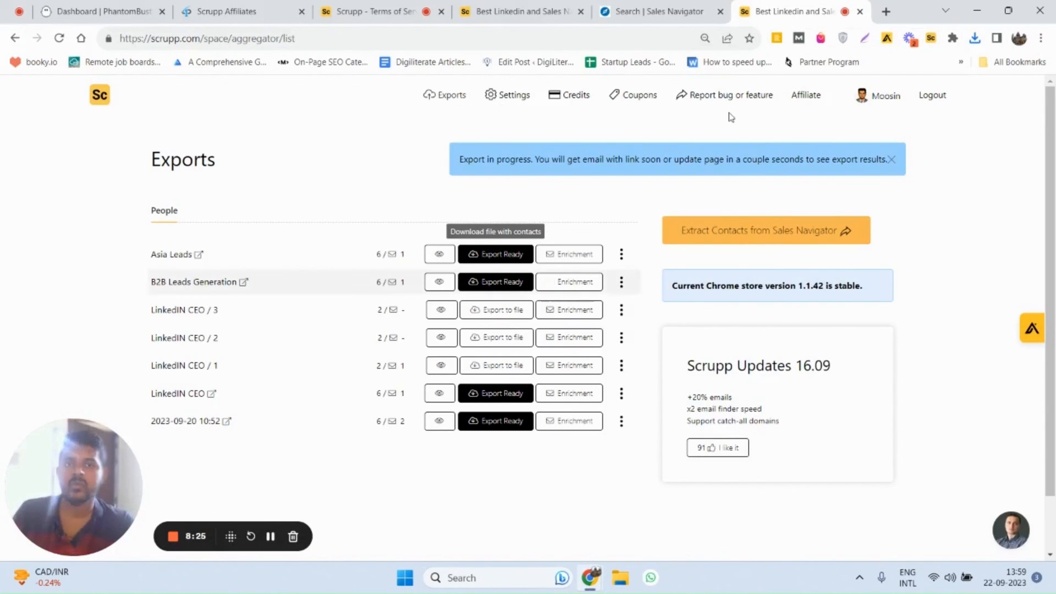